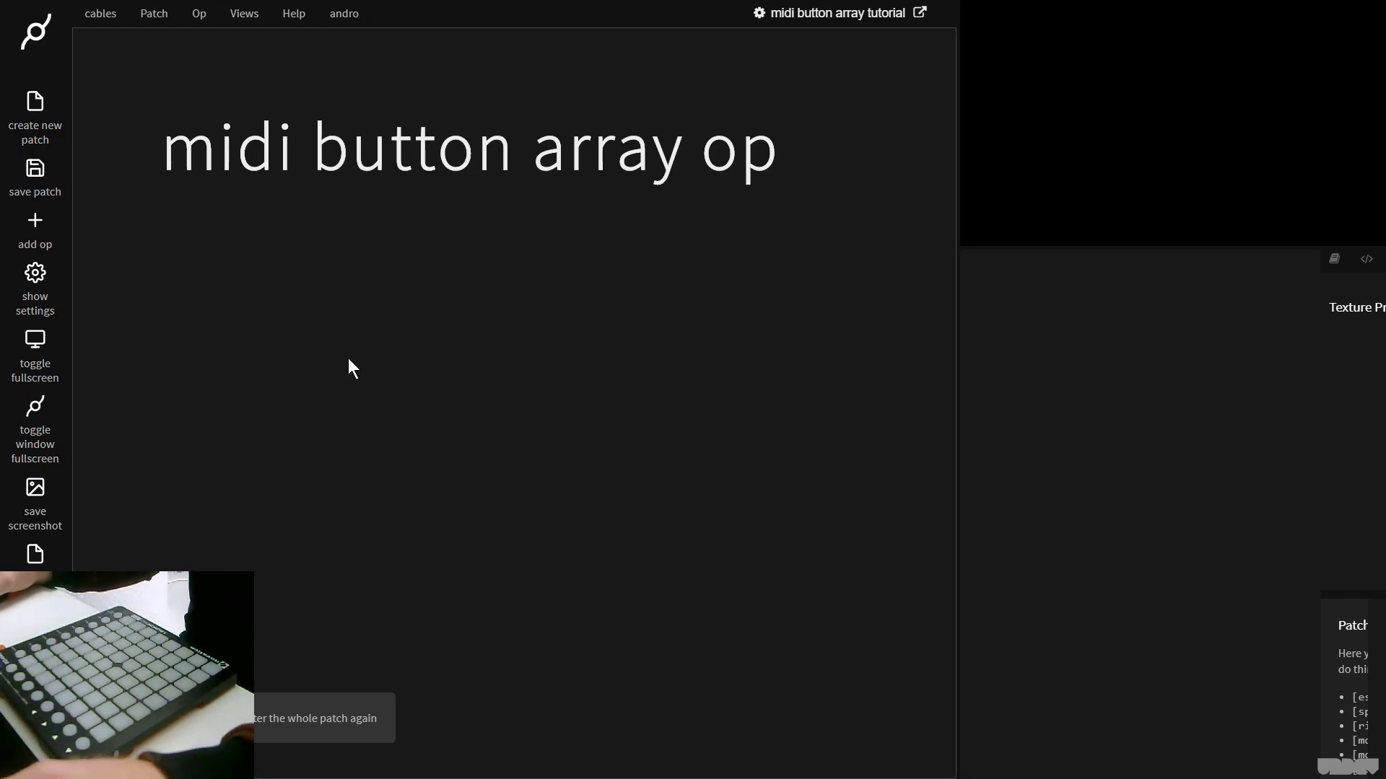
Step: Add a MidiInputDevice op, move it up-left, and set its Device to Launchpad Mini
{"action": "key", "text": "Escape"}
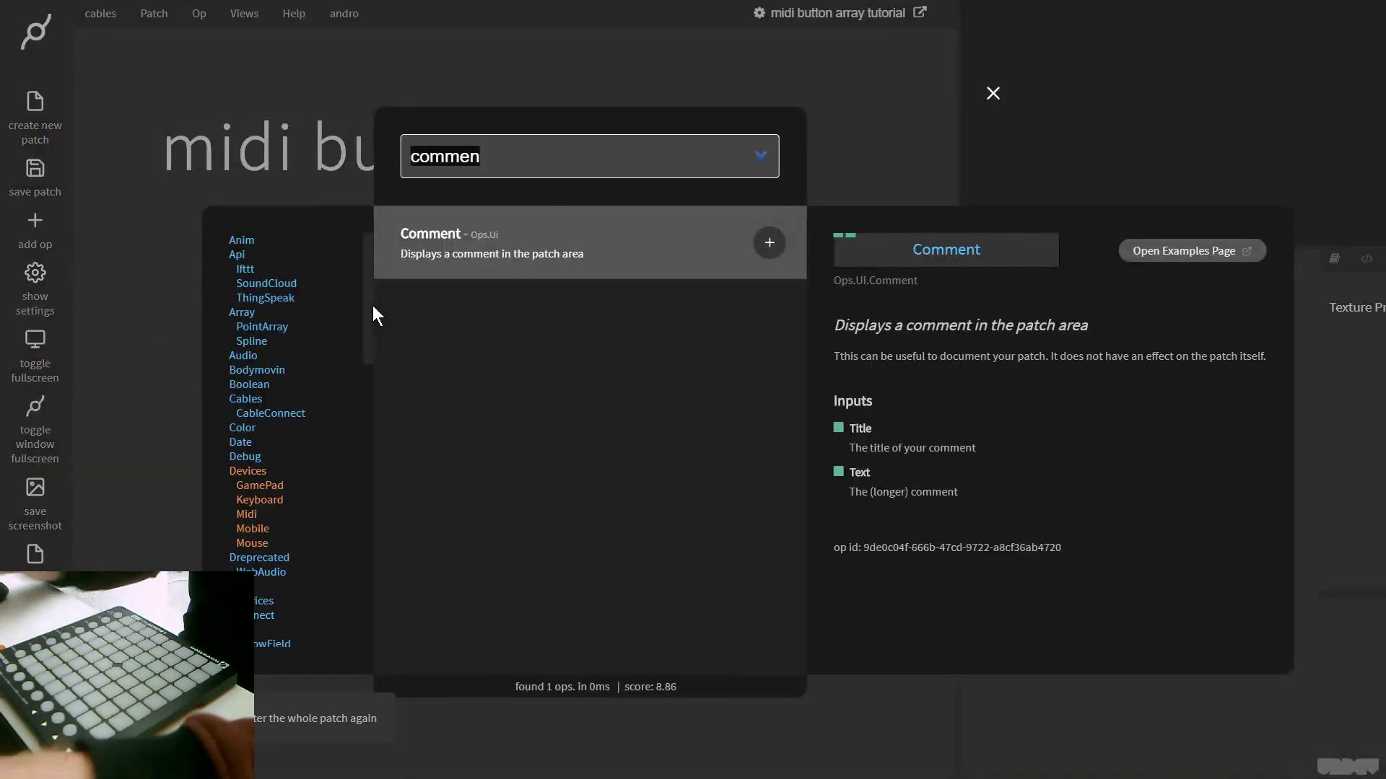
{"action": "type", "text": "midii"}
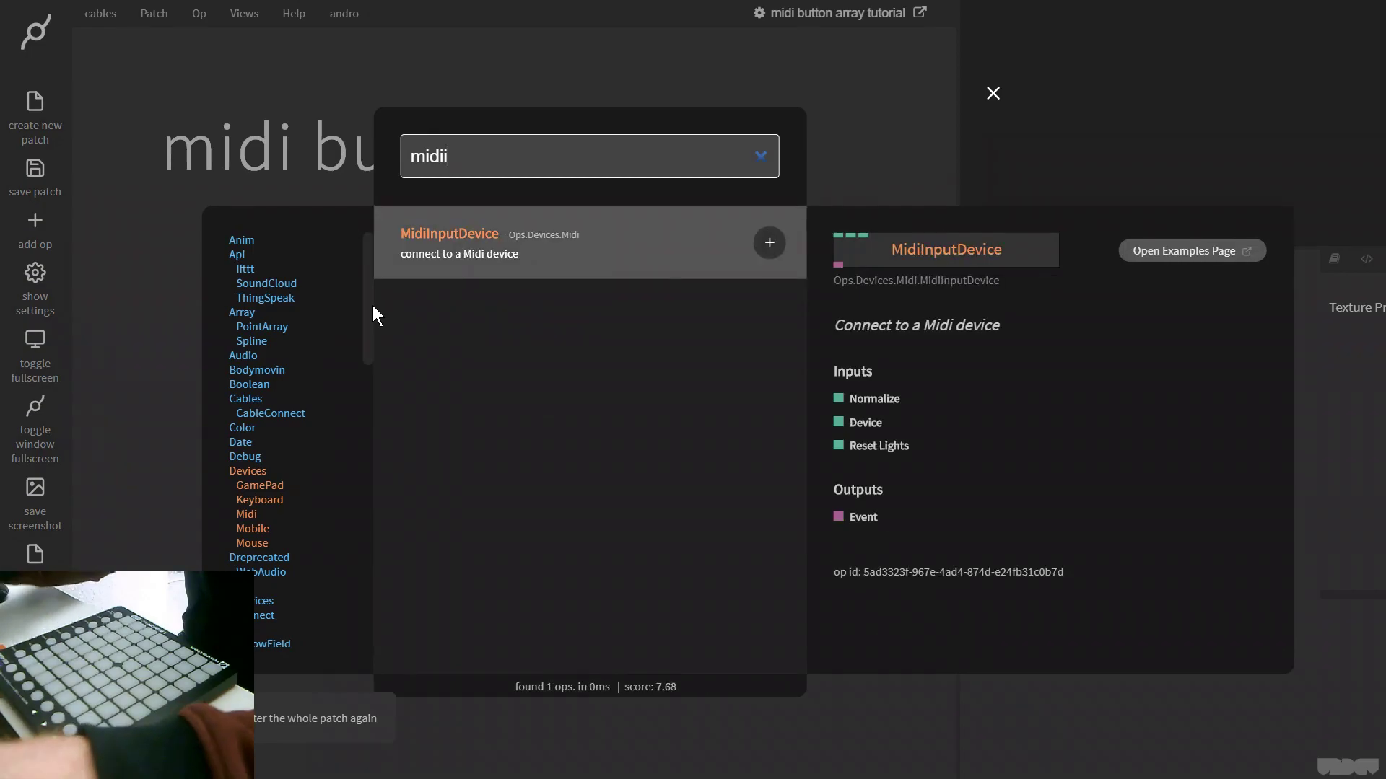
{"action": "key", "text": "Return"}
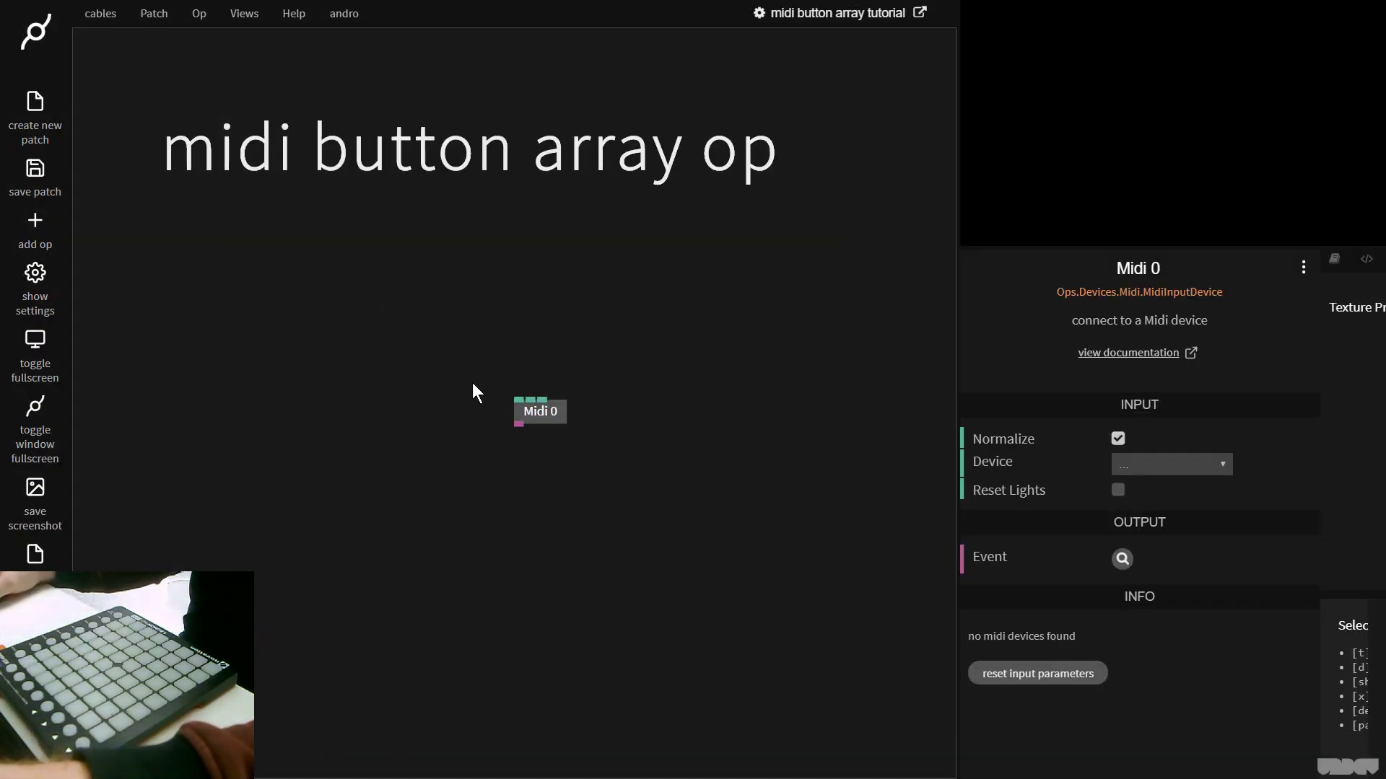
{"action": "left_click_drag", "start_coordinate": [536, 412], "coordinate": [339, 295]}
{"action": "left_click", "coordinate": [1155, 464]}
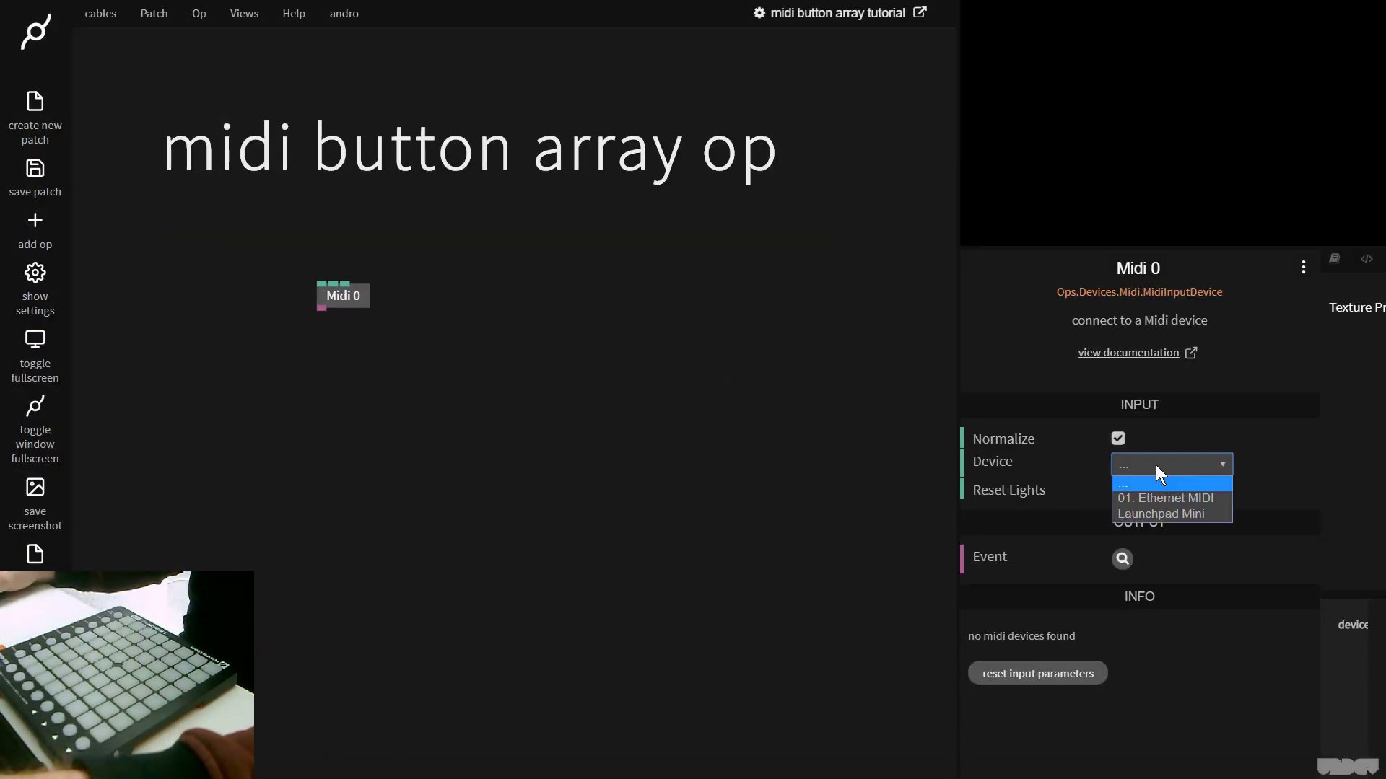
{"action": "left_click", "coordinate": [1167, 512]}
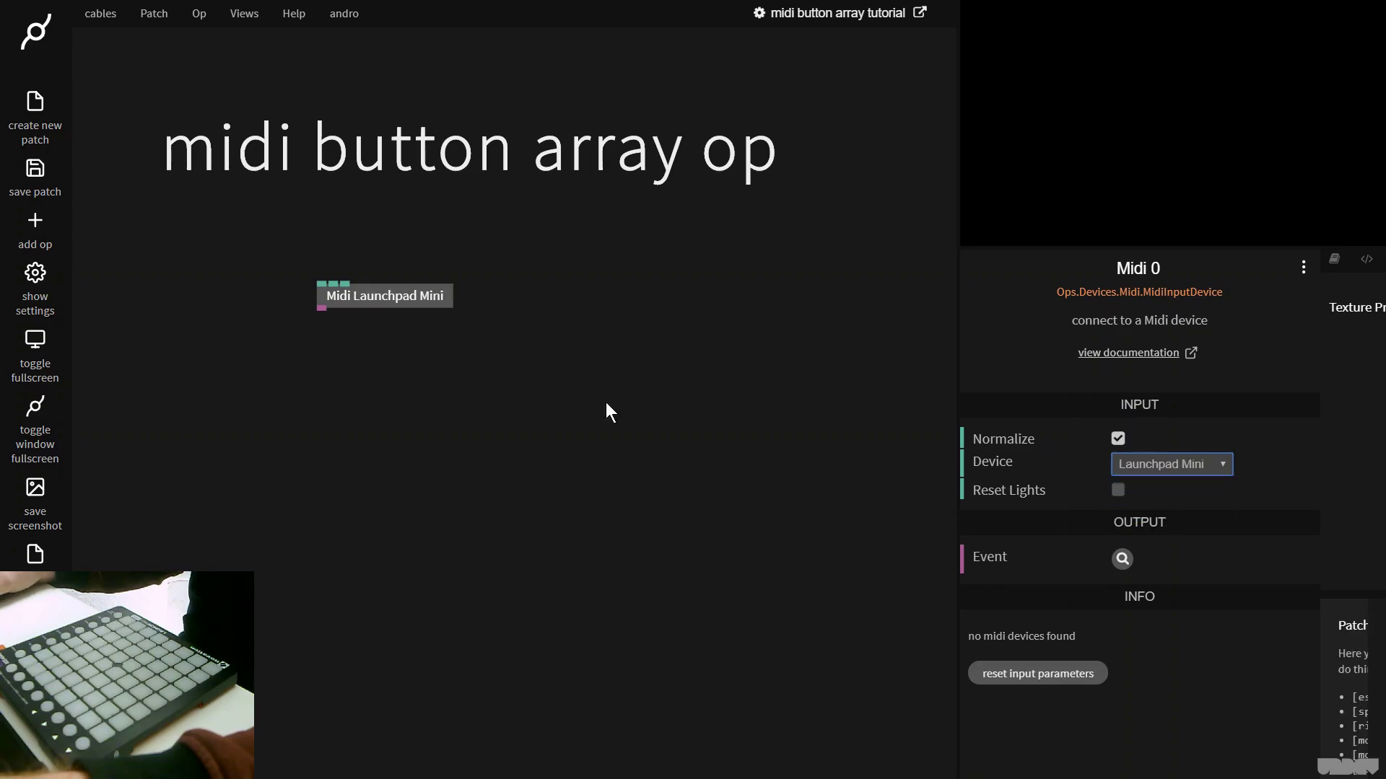
Step: Add a MidiButtonArray op cabled from the Launchpad's Event output and view its settings
{"action": "left_click_drag", "start_coordinate": [372, 305], "coordinate": [313, 358]}
{"action": "type", "text": "mi"}
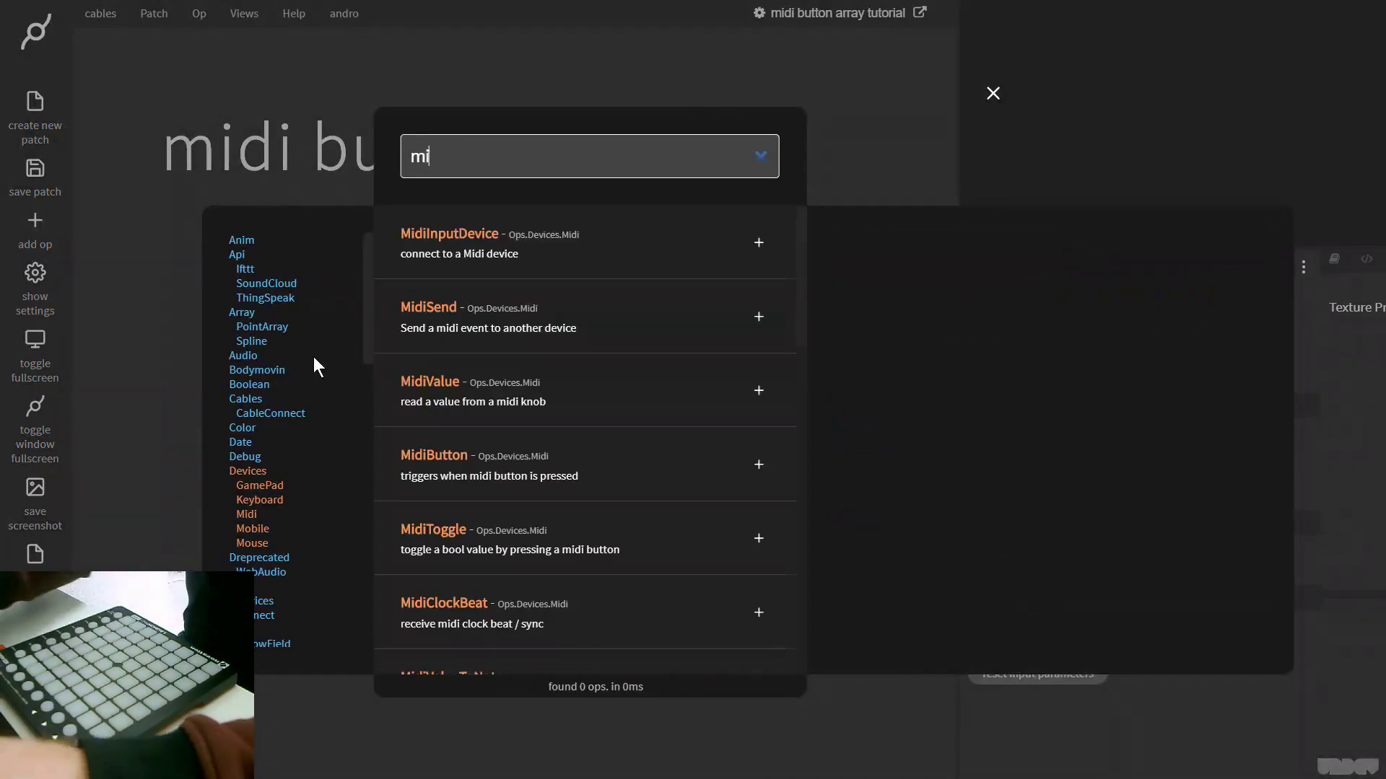
{"action": "type", "text": "dibutt"}
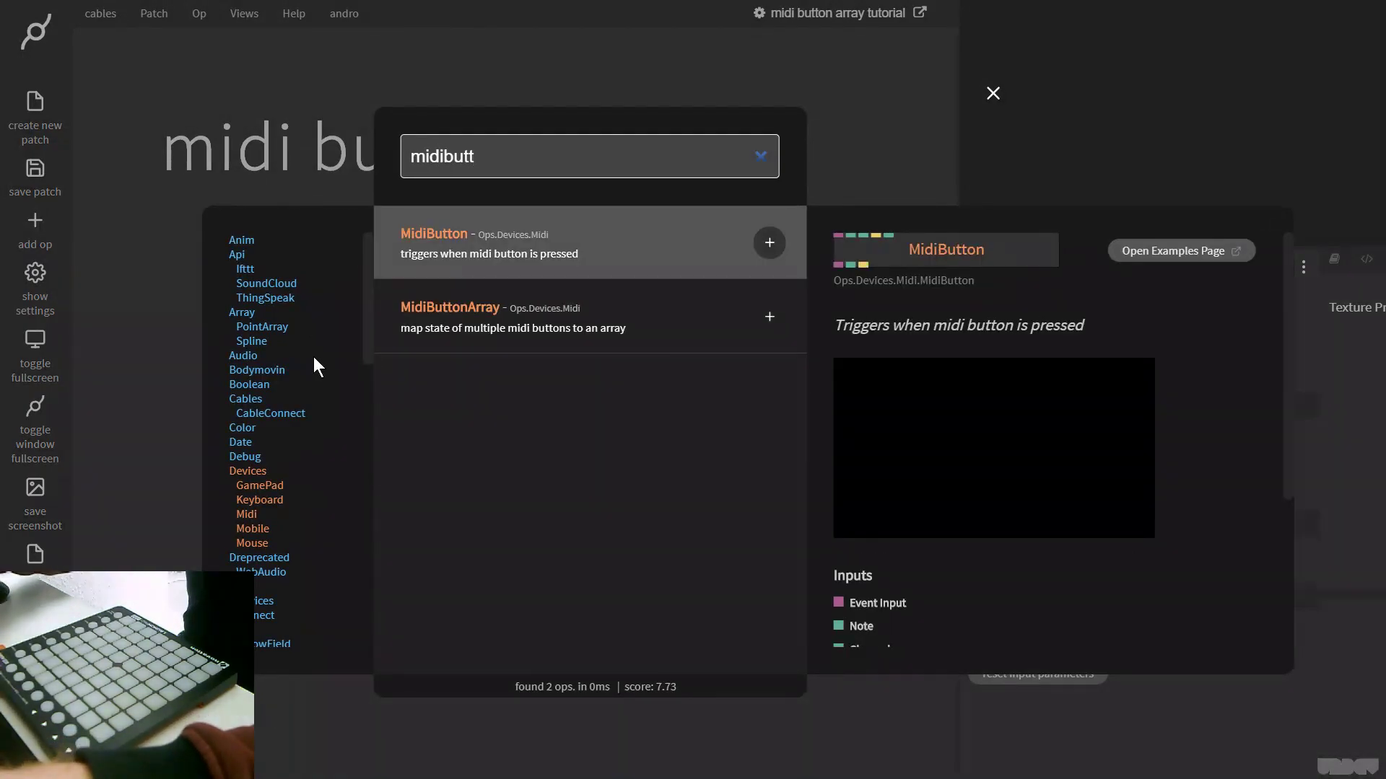
{"action": "key", "text": "Down"}
{"action": "key", "text": "Return"}
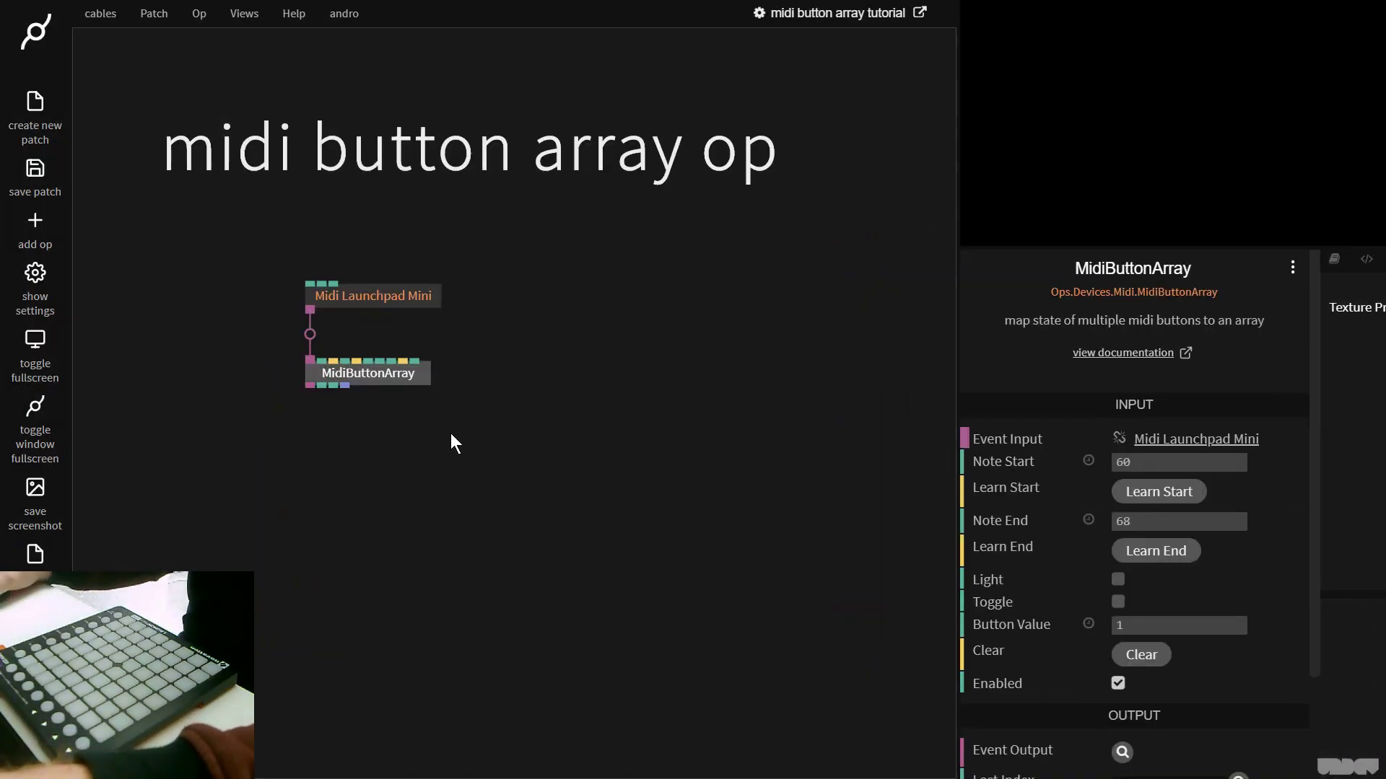
{"action": "left_click", "coordinate": [453, 432]}
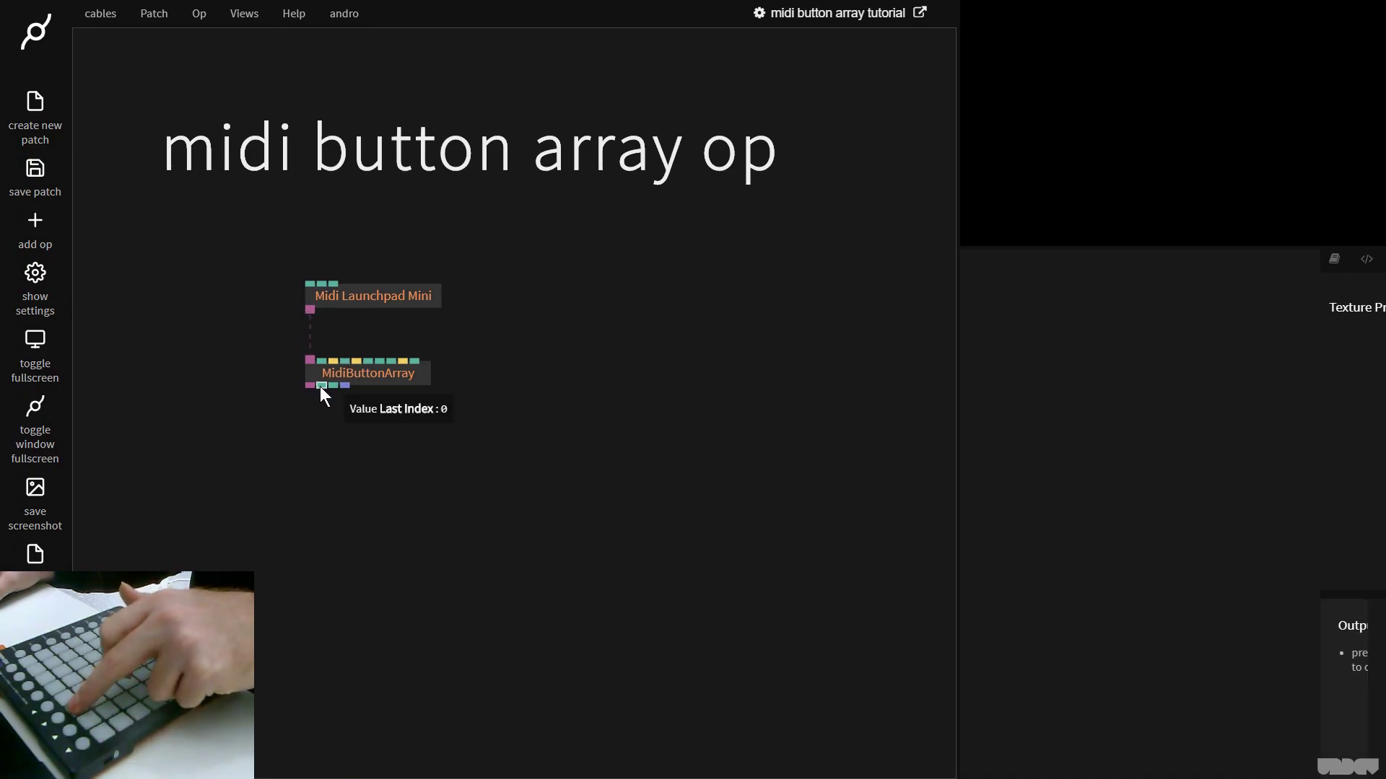
{"action": "left_click", "coordinate": [352, 376]}
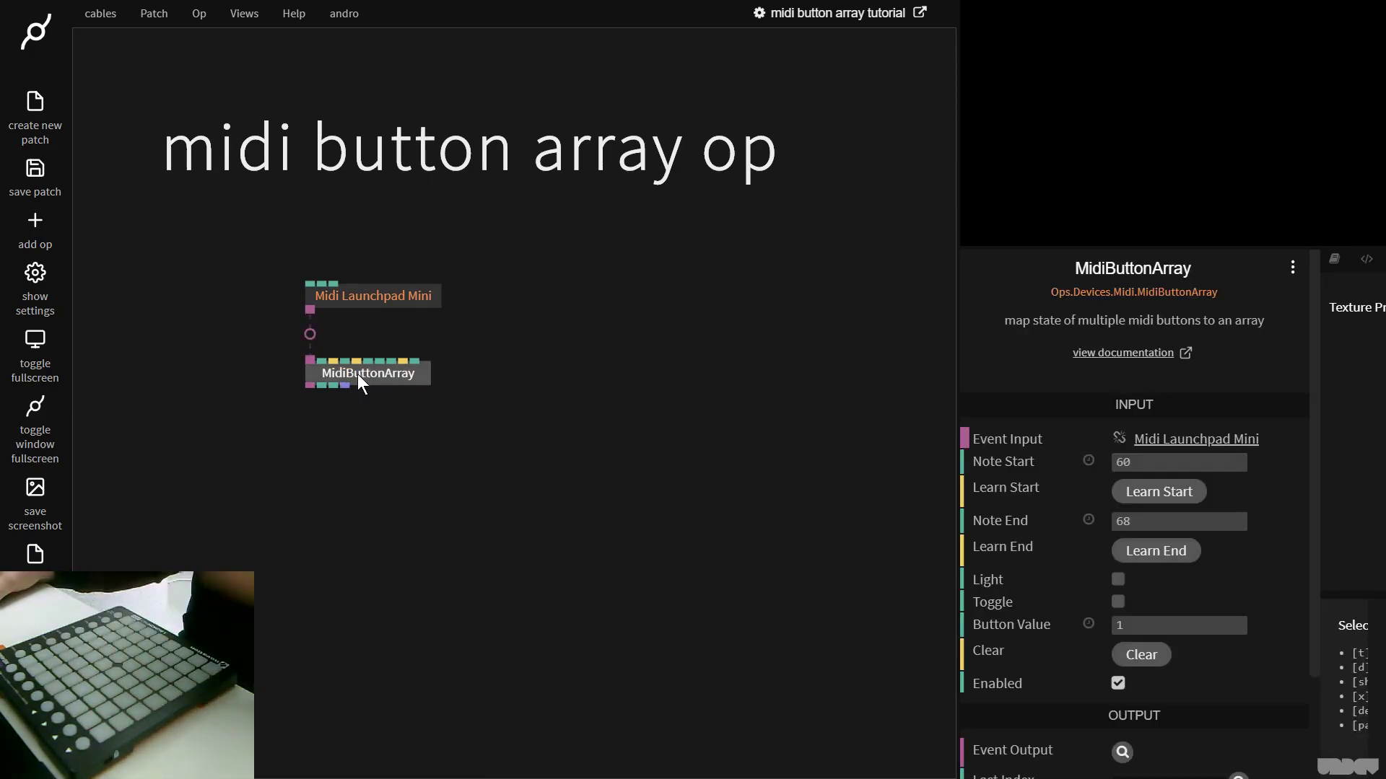
Step: Learn MidiButtonArray's start and end notes from pad presses, giving a 0–119 range
{"action": "left_click", "coordinate": [1139, 498]}
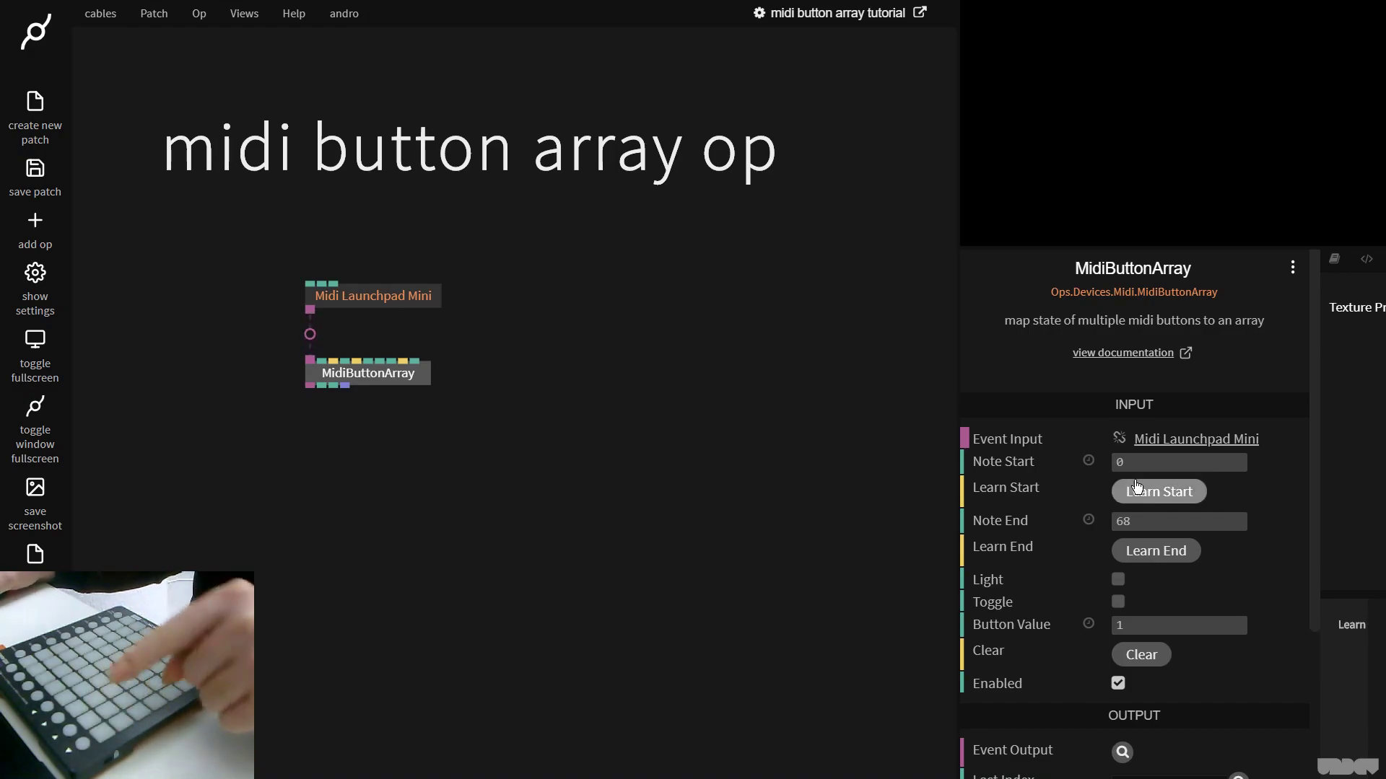
{"action": "left_click", "coordinate": [1152, 553]}
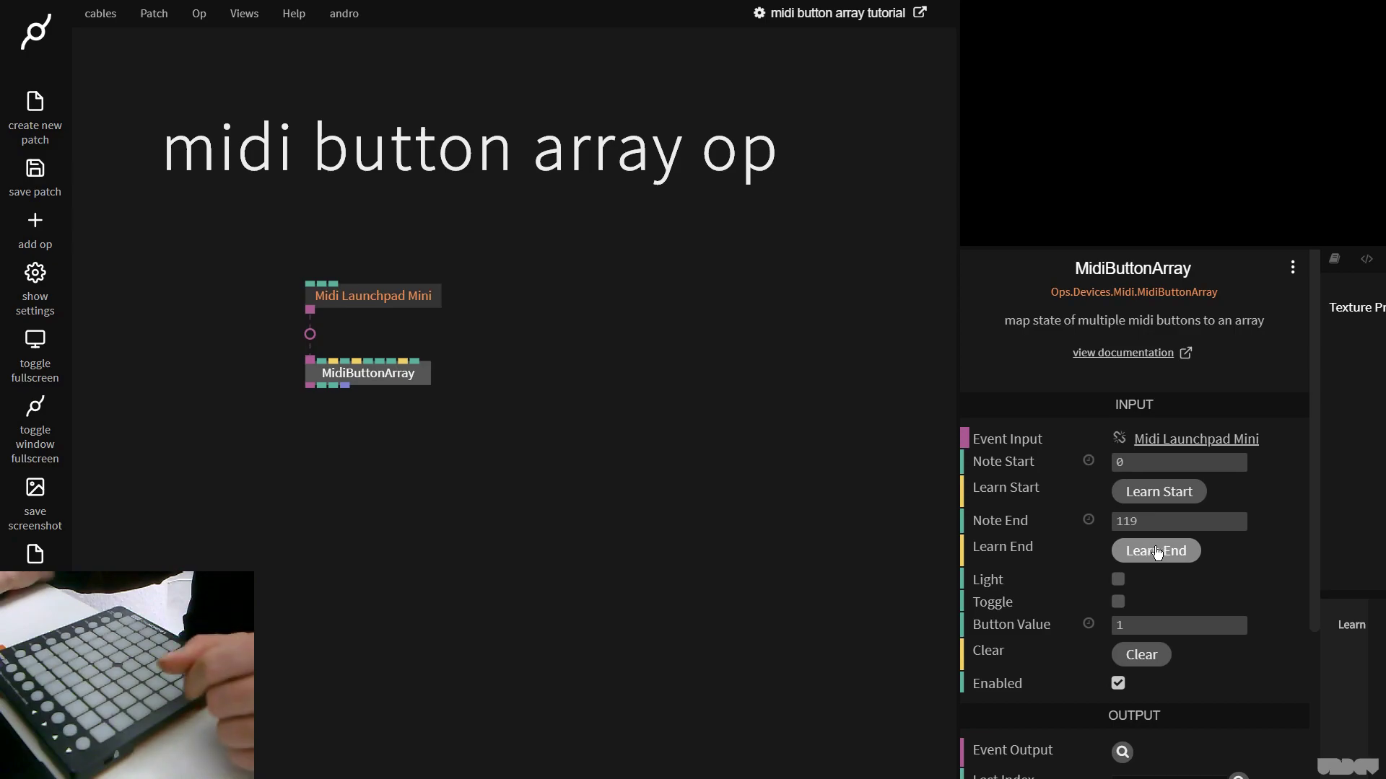
{"action": "mouse_move", "coordinate": [323, 384]}
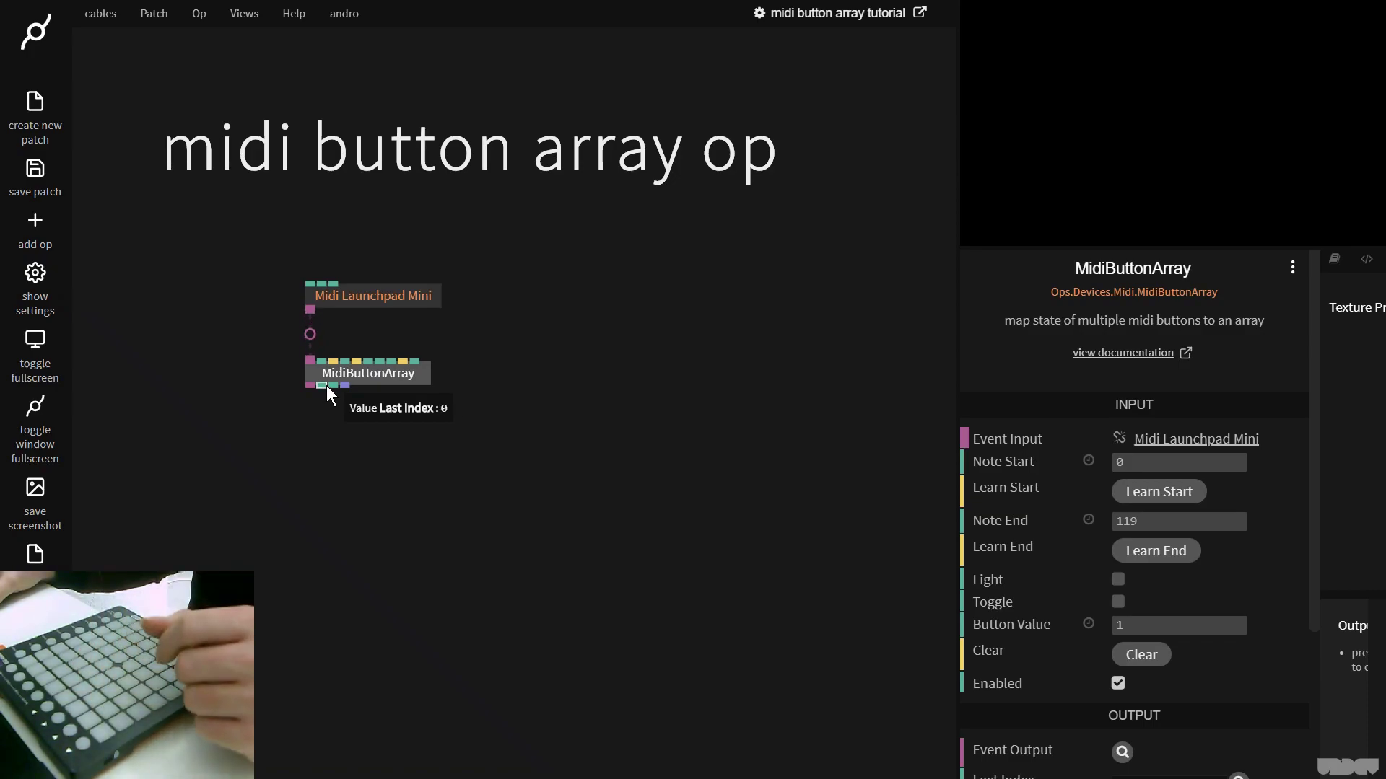
Step: Search 'arrayg' and add an ArrayGetNumber op to the patch
{"action": "left_click", "coordinate": [540, 292]}
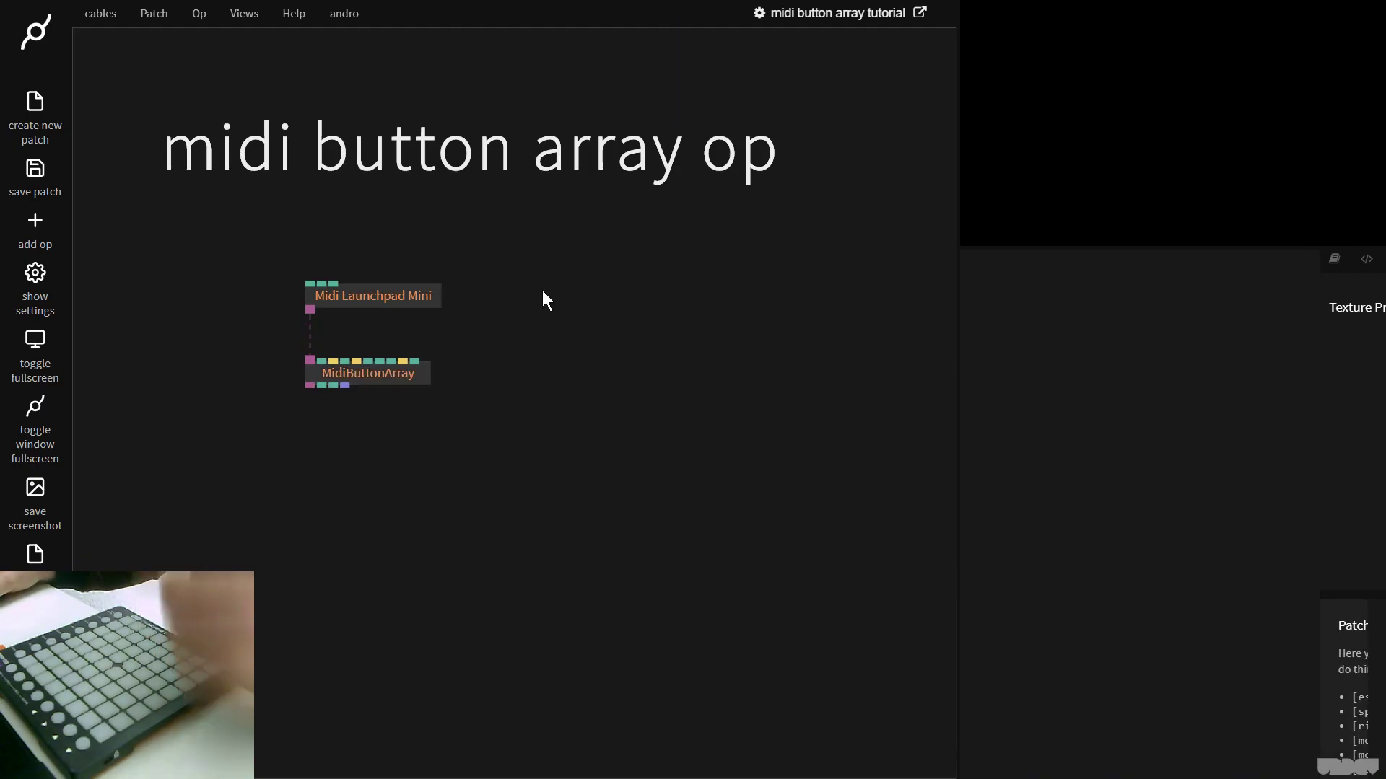
{"action": "left_click", "coordinate": [383, 374]}
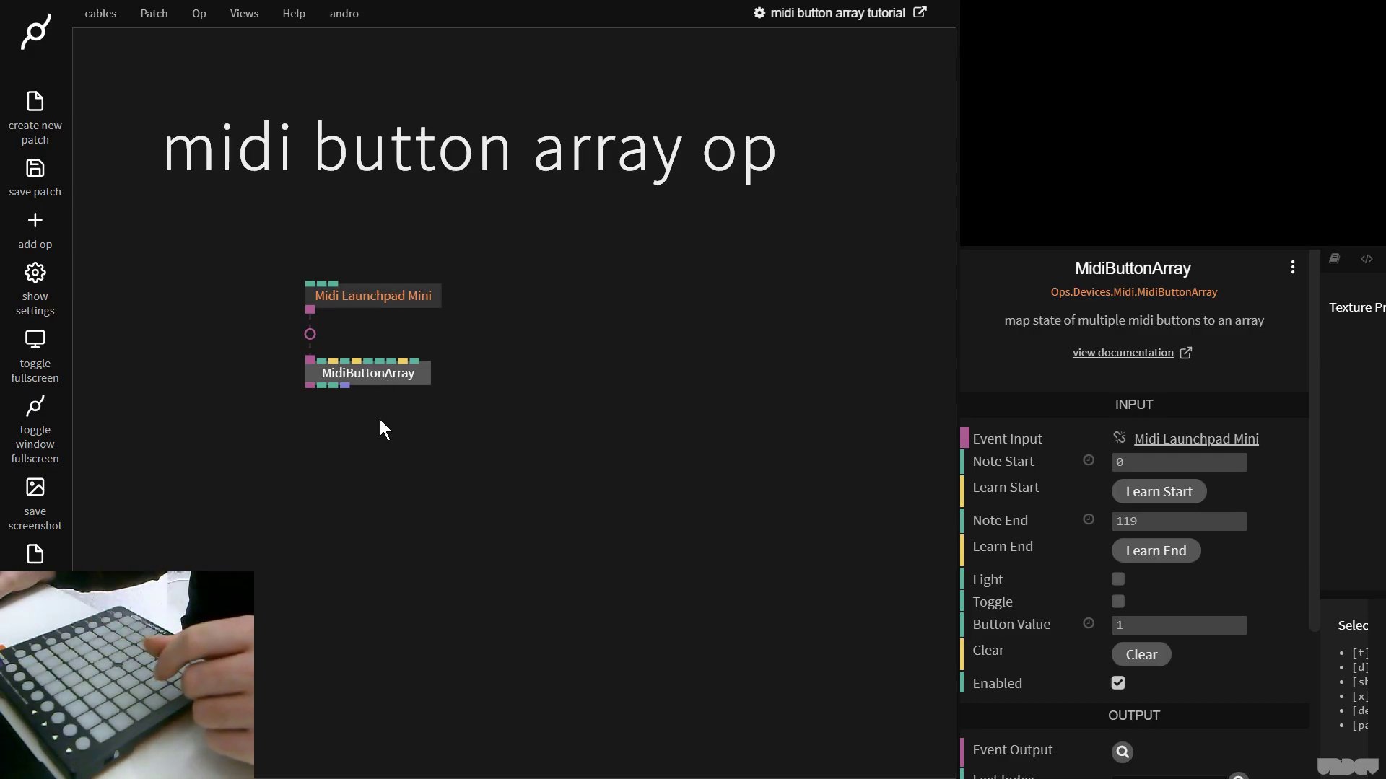
{"action": "left_click", "coordinate": [354, 470]}
{"action": "key", "text": "Escape"}
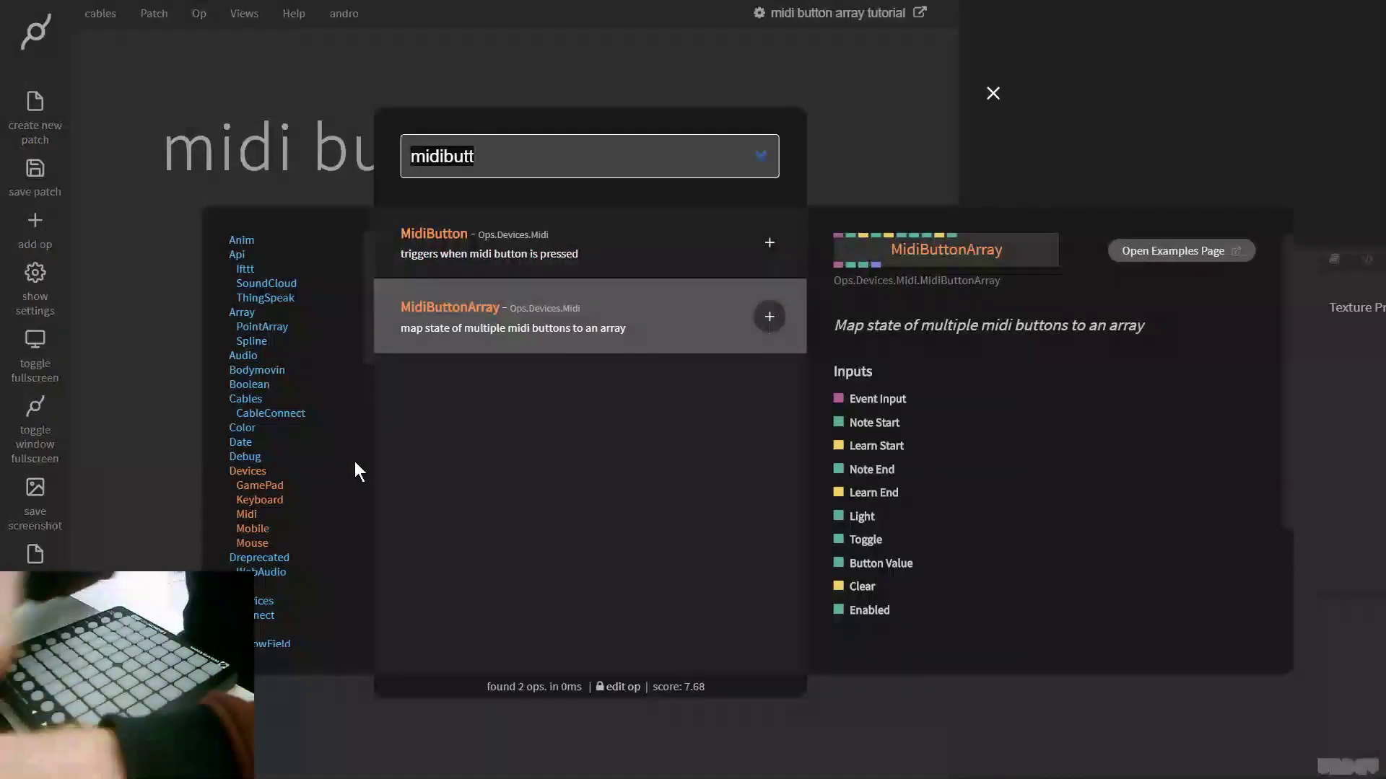
{"action": "type", "text": "arrayg"}
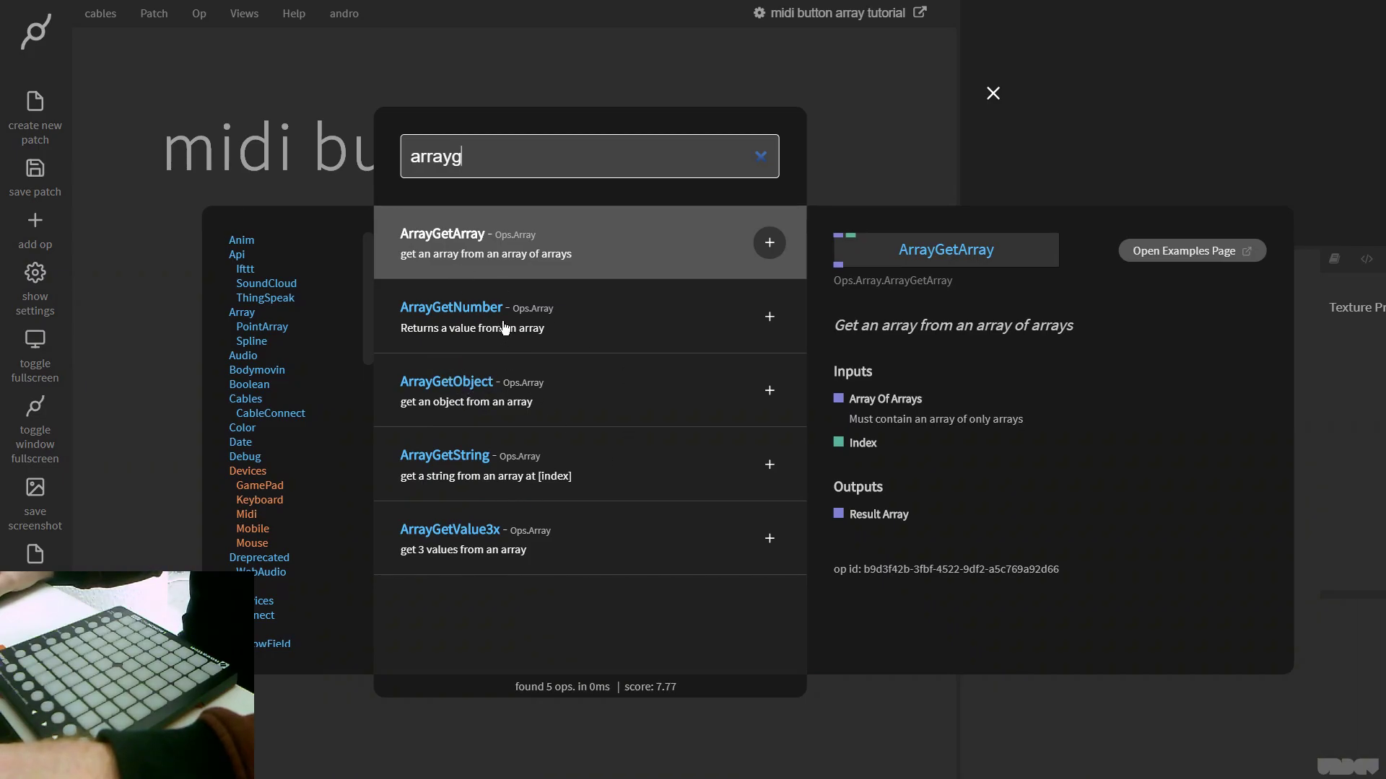
{"action": "left_click", "coordinate": [770, 318]}
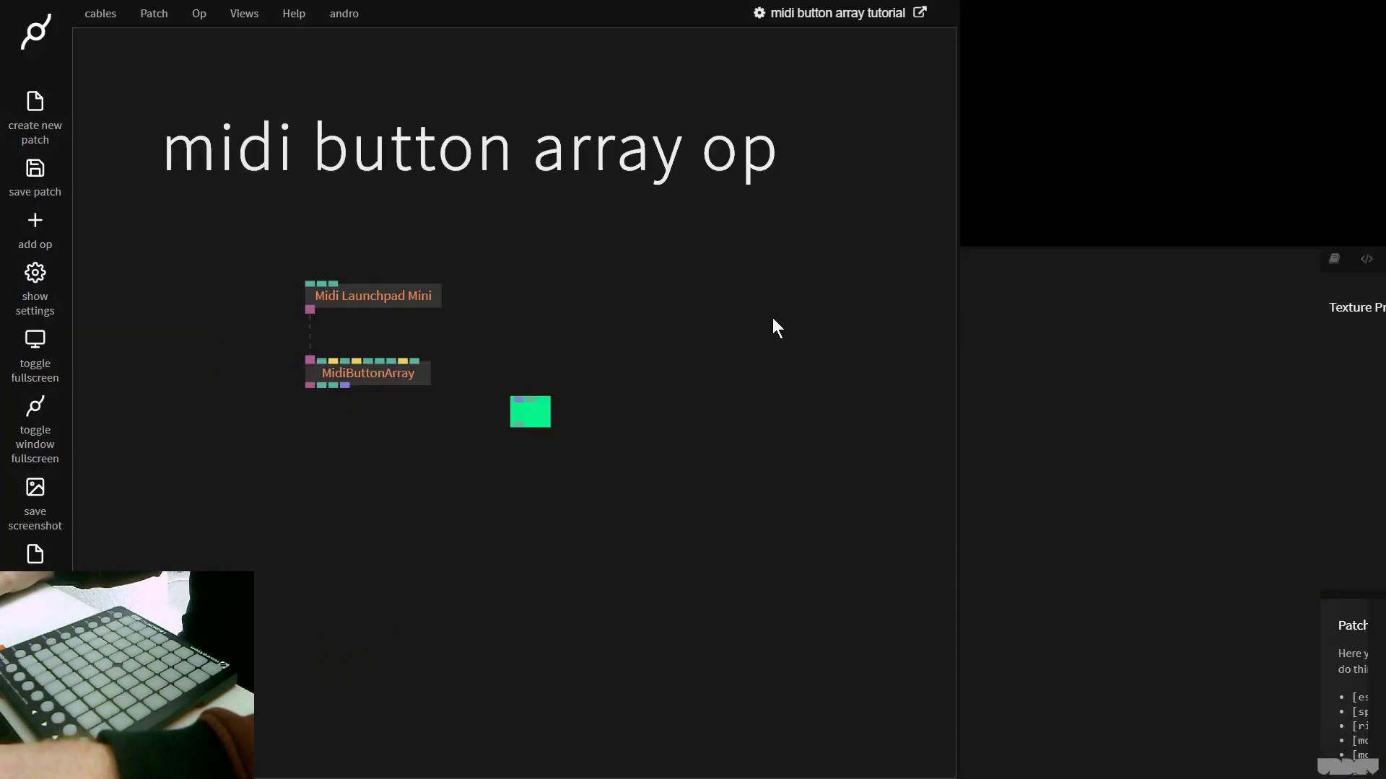
Step: Place ArrayGetNumber below MidiButtonArray and cable its Last Index and Array outputs into it
{"action": "left_click_drag", "start_coordinate": [574, 409], "coordinate": [362, 484]}
{"action": "left_click", "coordinate": [361, 449]}
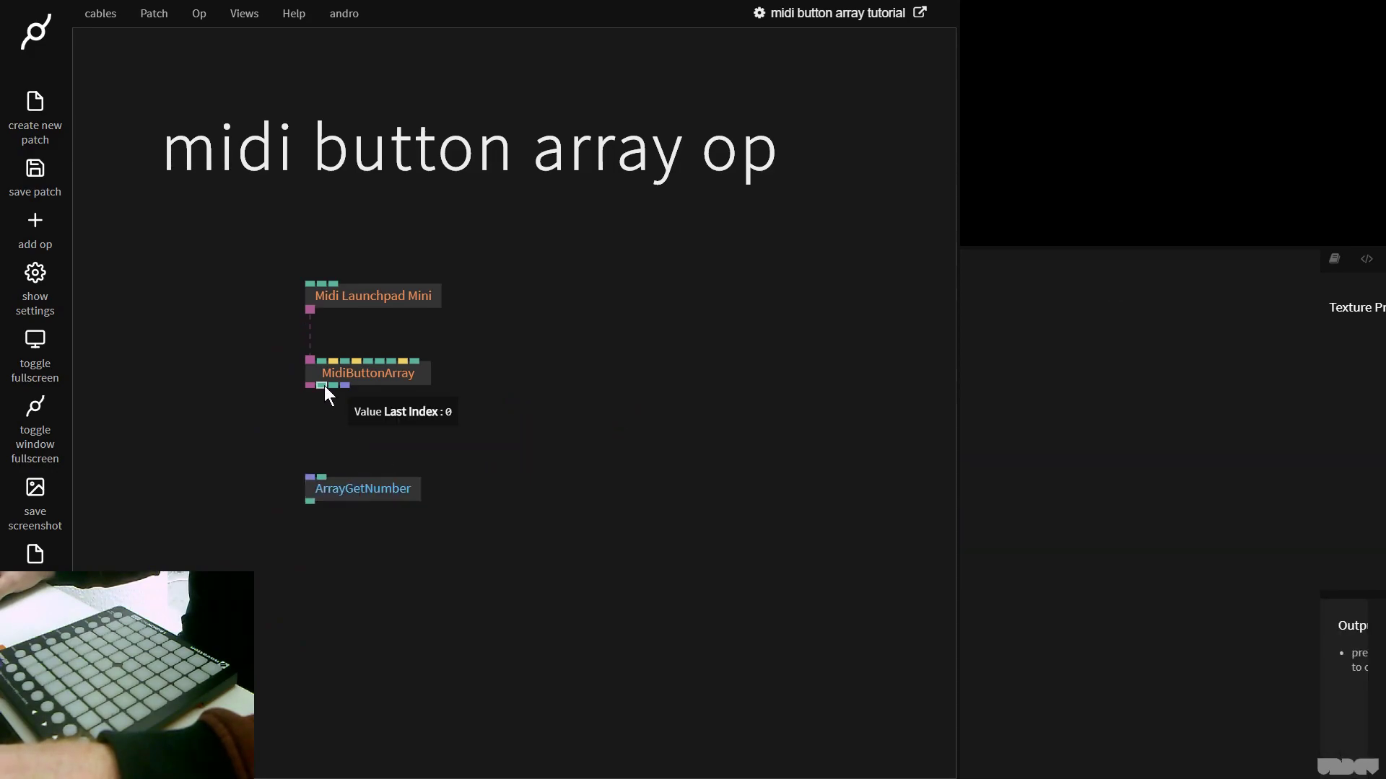
{"action": "left_click_drag", "start_coordinate": [323, 387], "coordinate": [323, 478]}
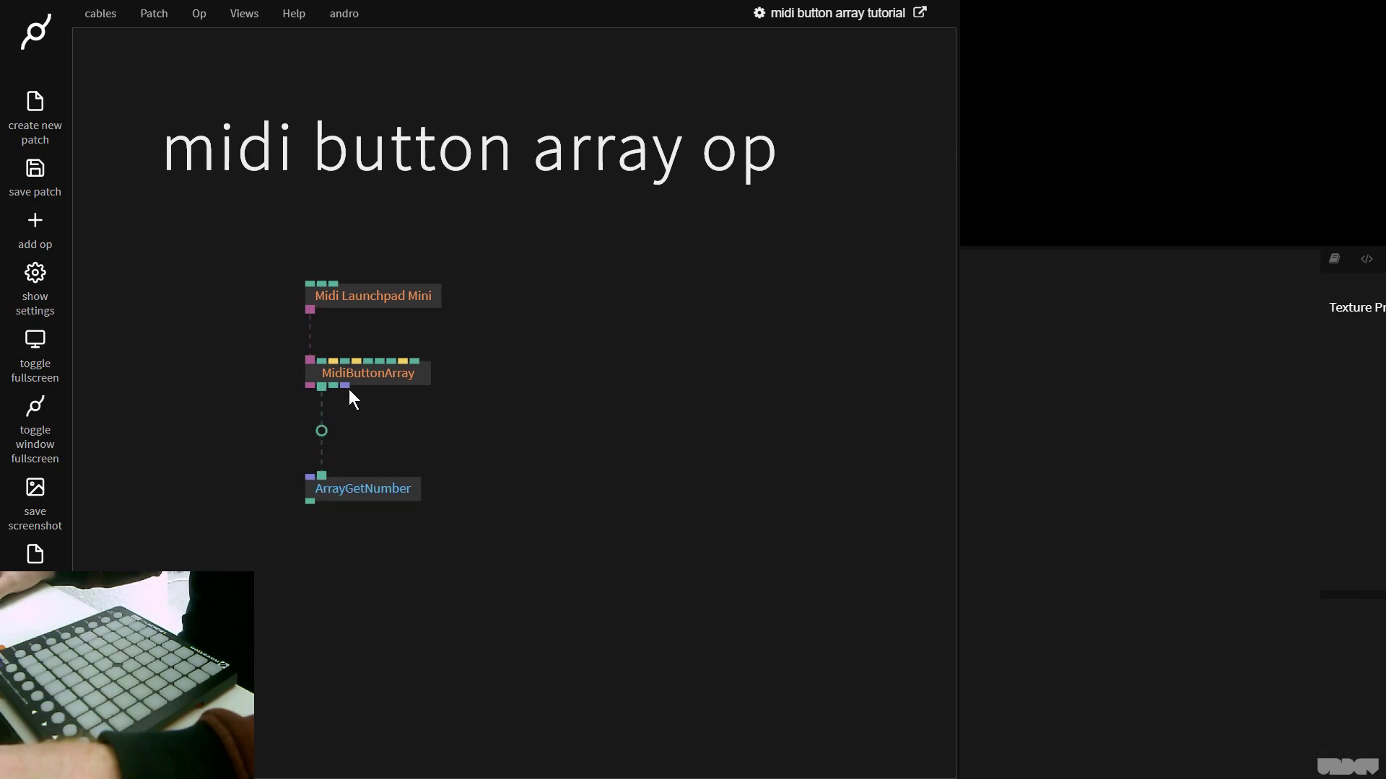
{"action": "left_click_drag", "start_coordinate": [346, 386], "coordinate": [311, 478]}
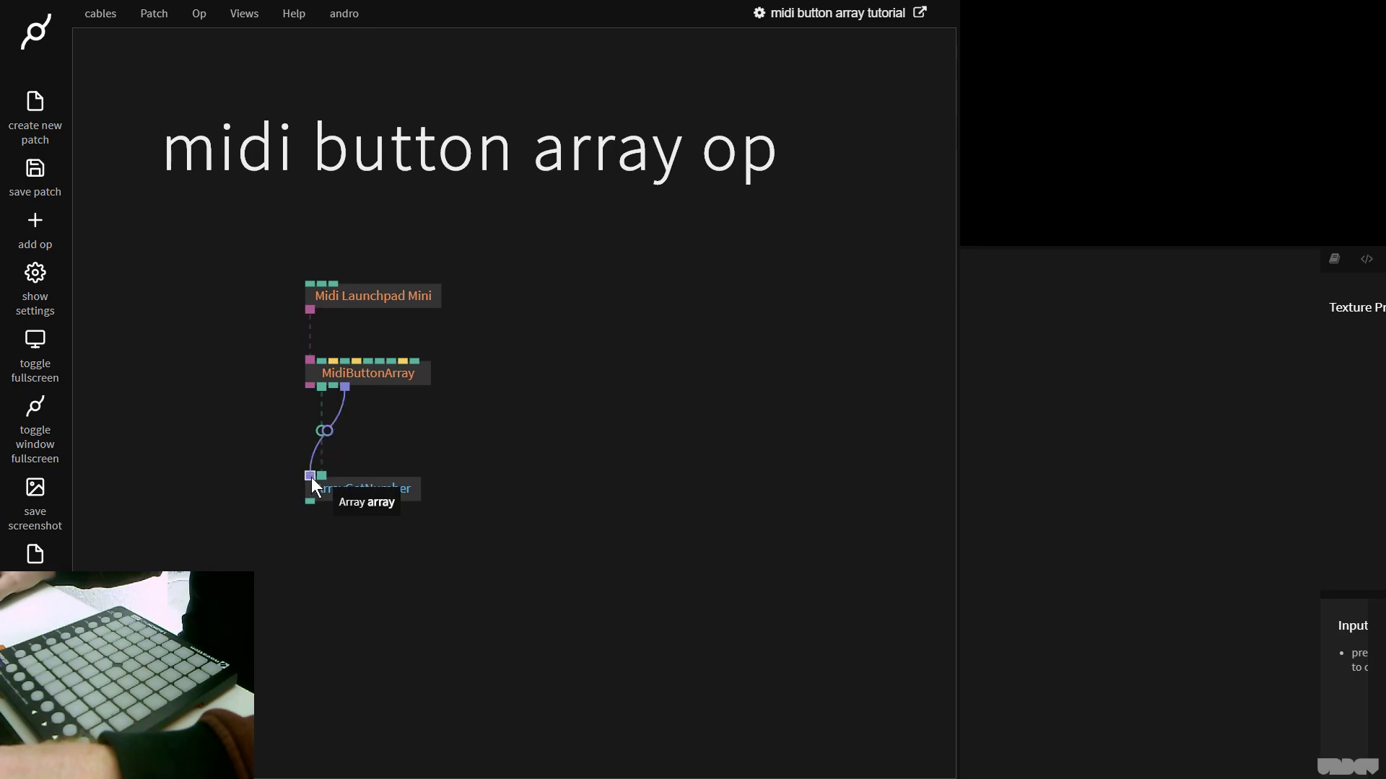
{"action": "left_click", "coordinate": [347, 490]}
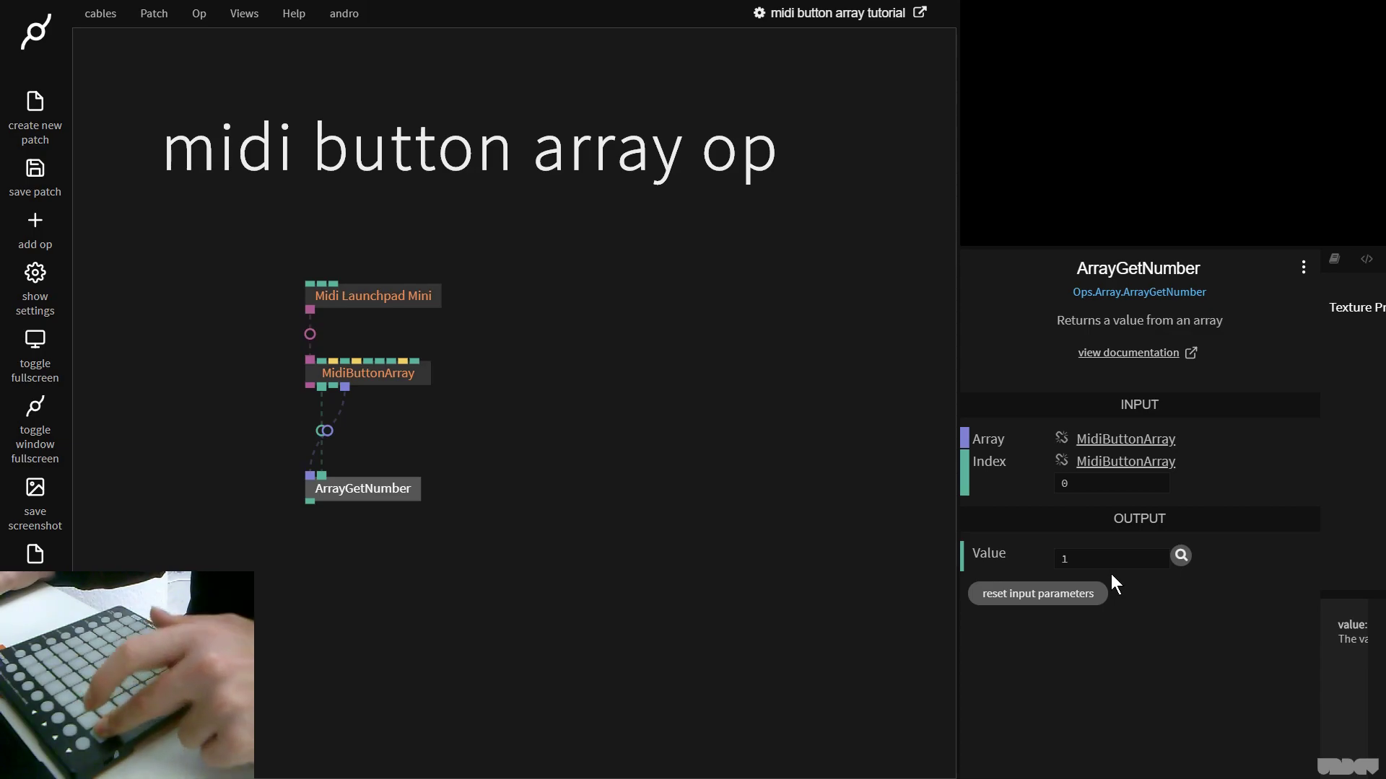
{"action": "mouse_move", "coordinate": [1102, 562]}
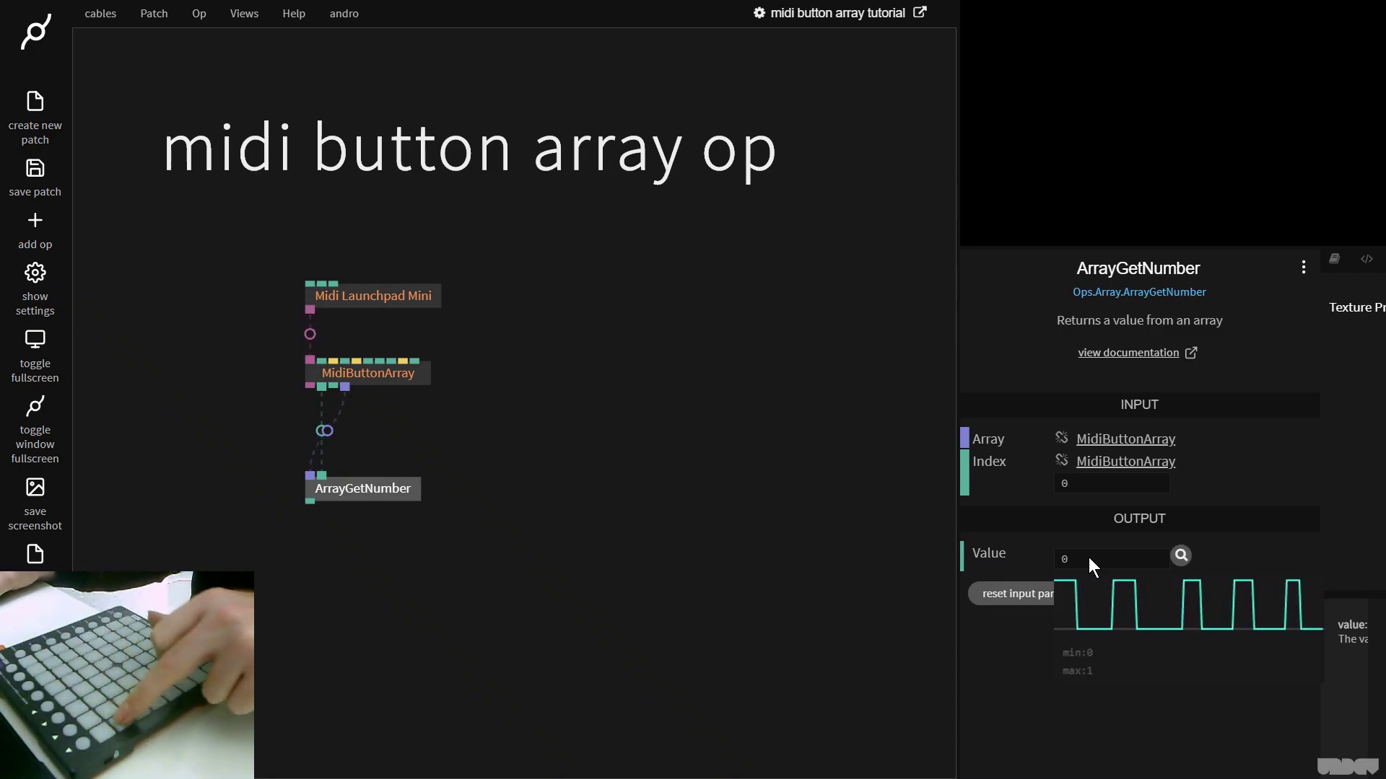
{"action": "left_click", "coordinate": [407, 376]}
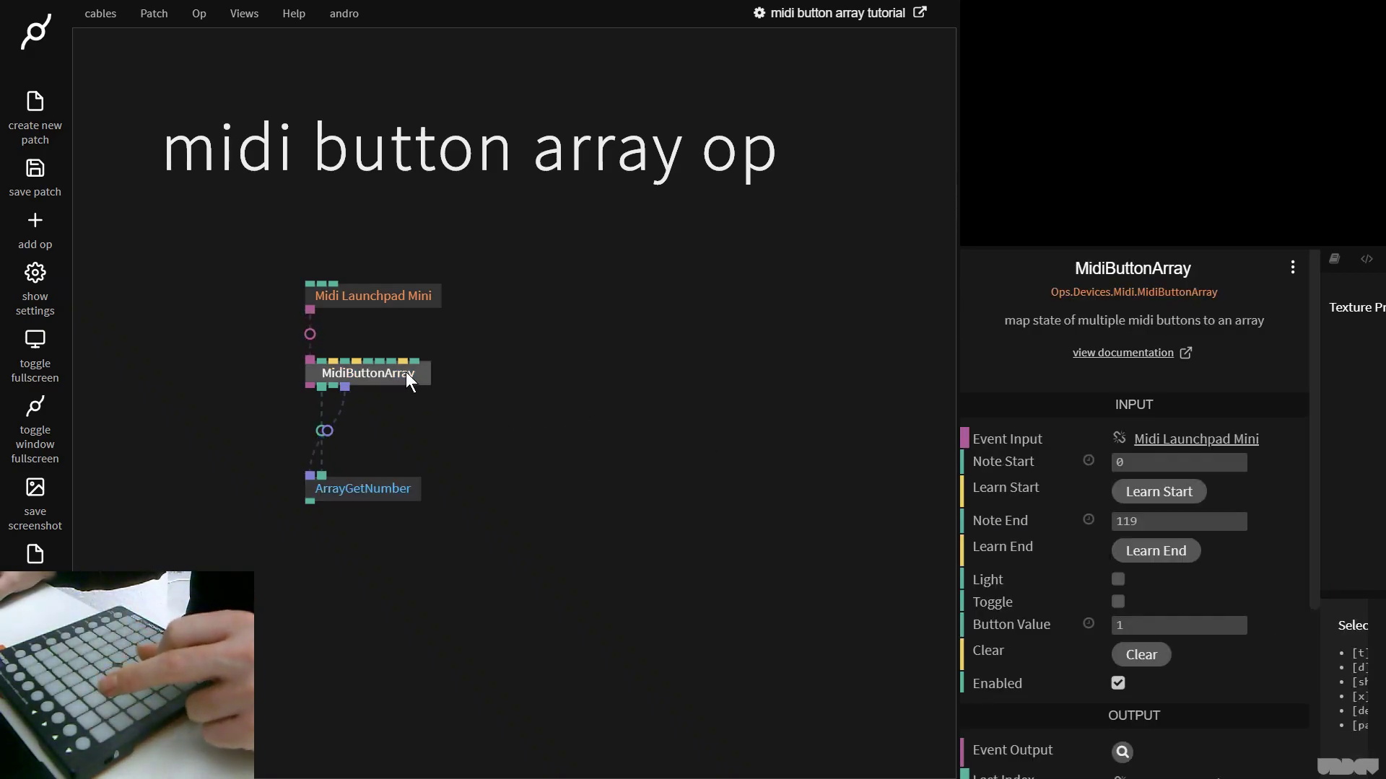
{"action": "left_click", "coordinate": [1118, 602]}
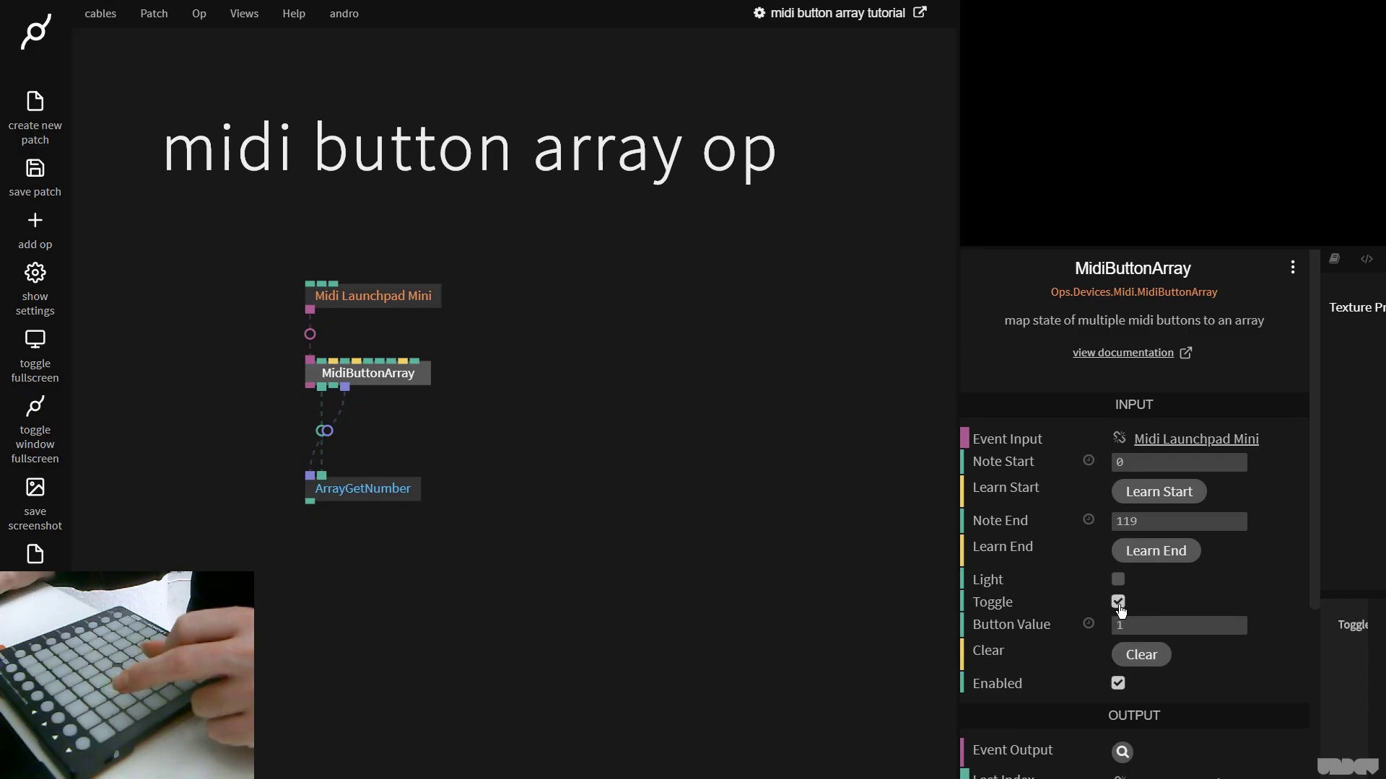
{"action": "left_click", "coordinate": [391, 492]}
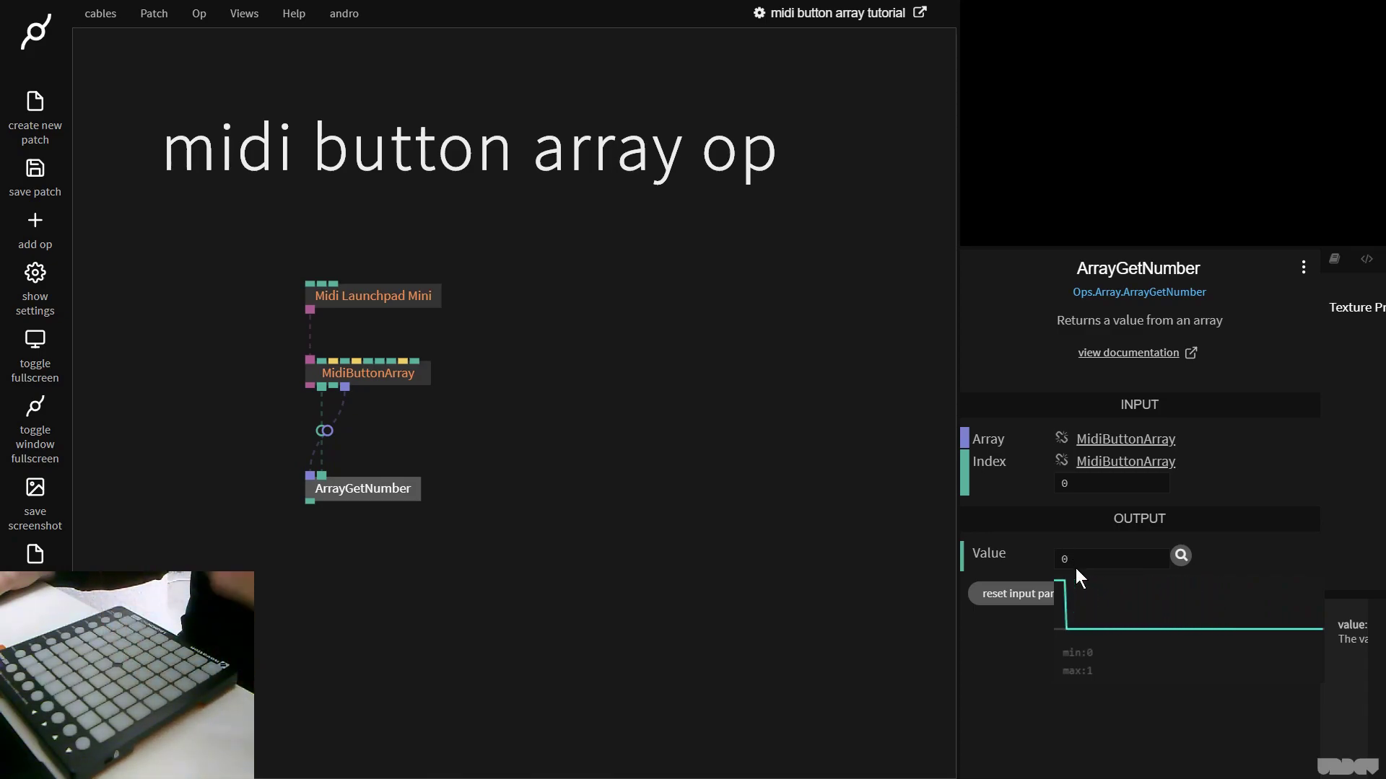
{"action": "left_click", "coordinate": [392, 378]}
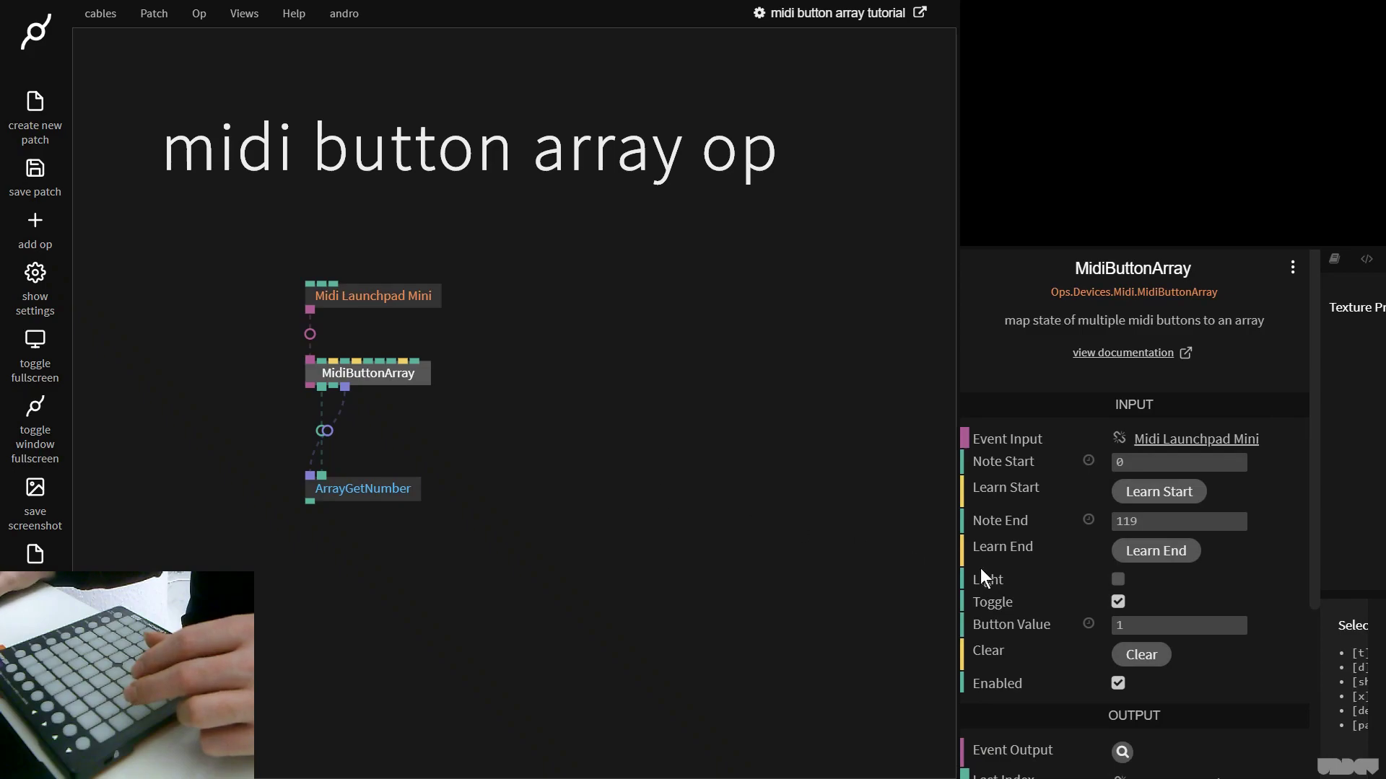
{"action": "left_click", "coordinate": [385, 492]}
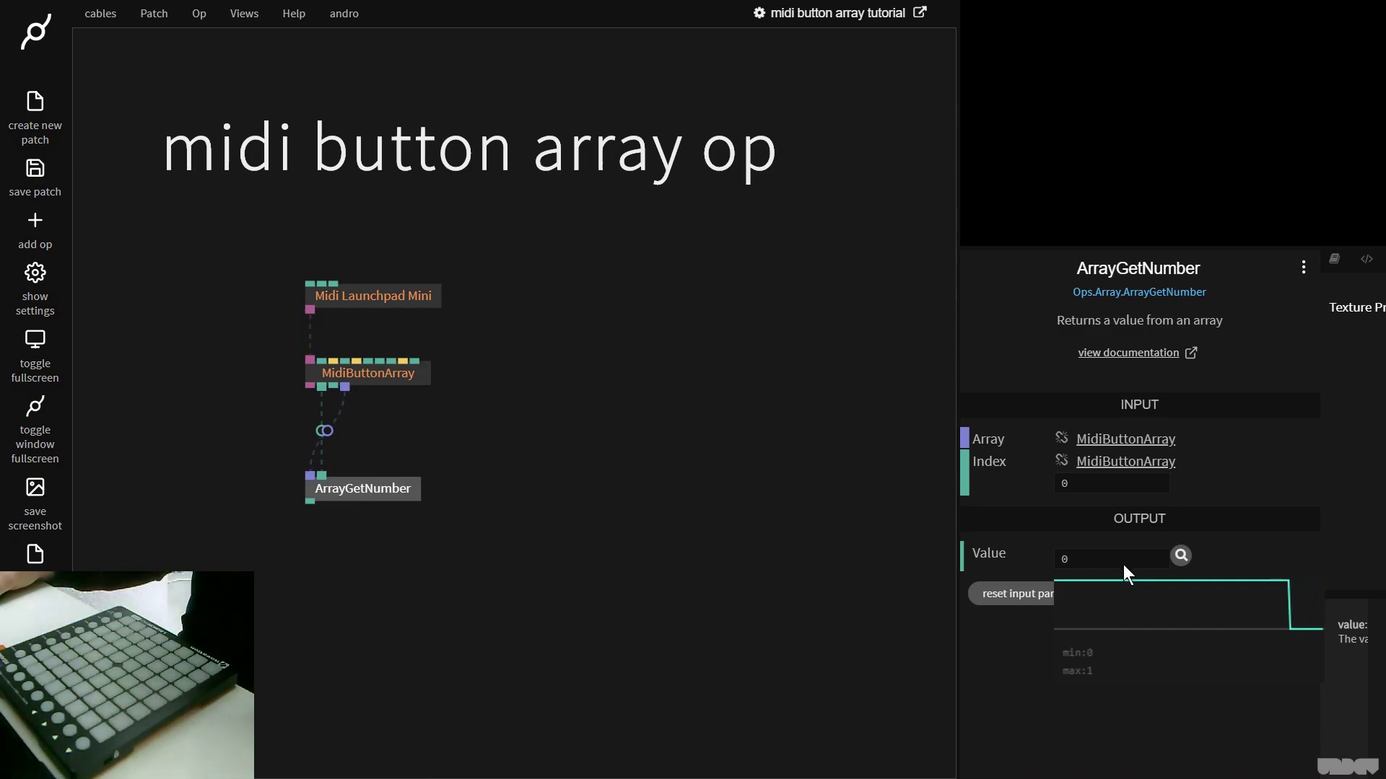
{"action": "left_click", "coordinate": [386, 377]}
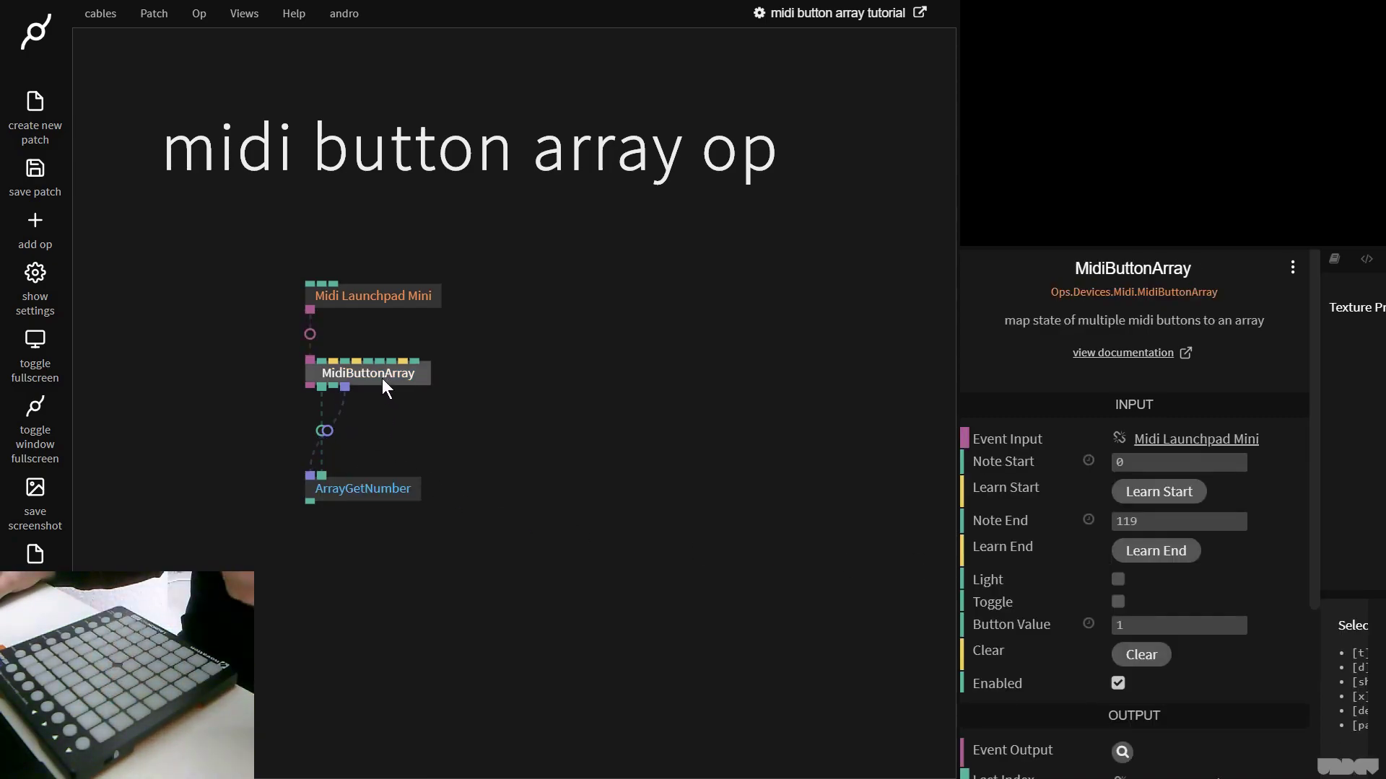
{"action": "mouse_move", "coordinate": [329, 385]}
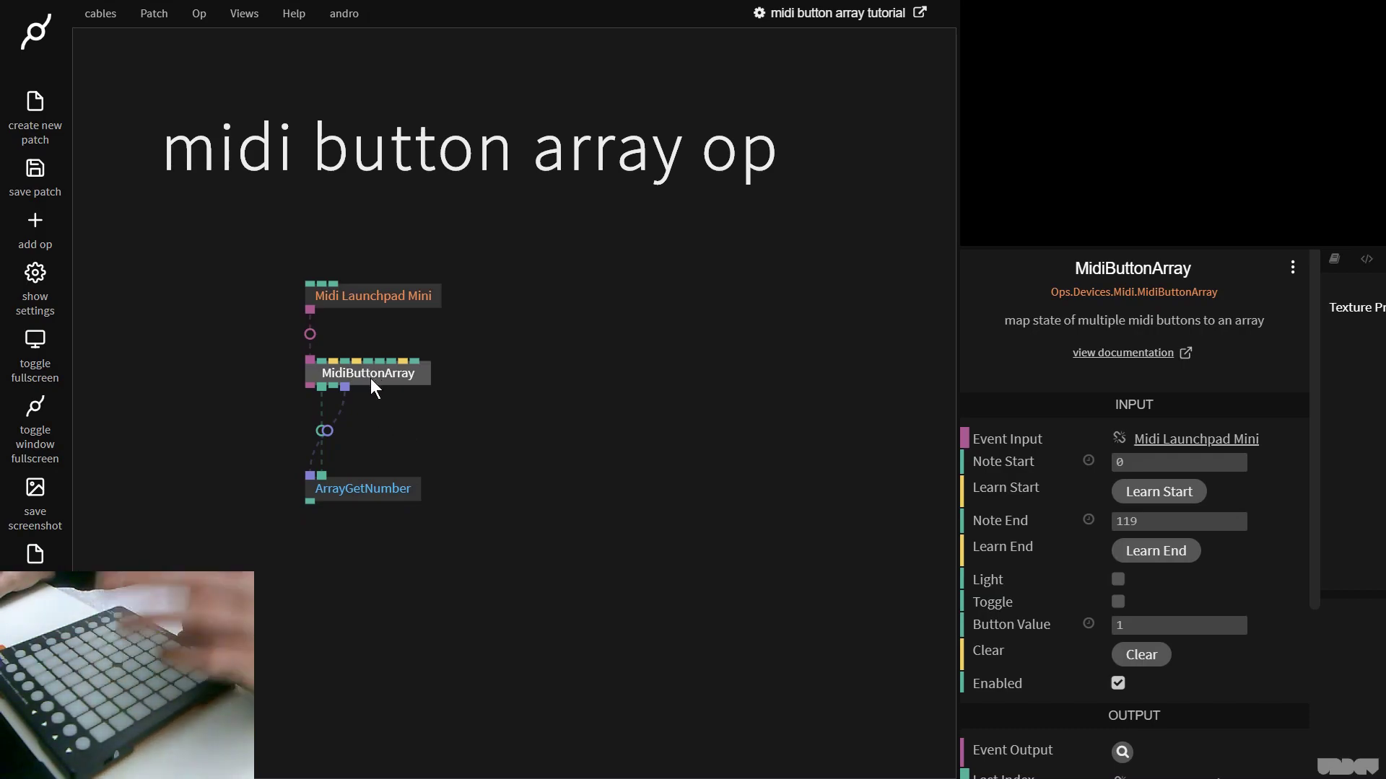
Step: Inspect the Midi Launchpad Mini settings, then nudge MidiButtonArray slightly lower
{"action": "left_click", "coordinate": [388, 296]}
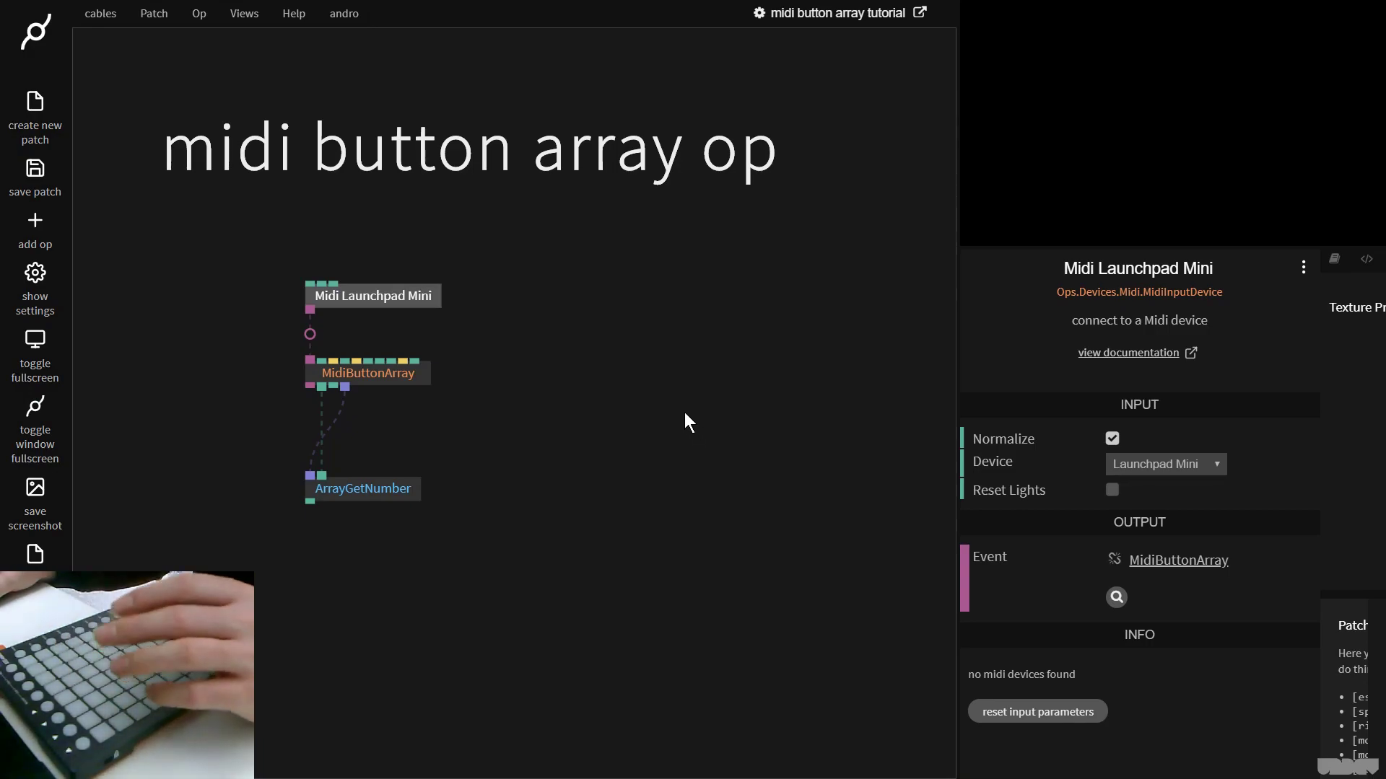
{"action": "left_click_drag", "start_coordinate": [410, 376], "coordinate": [407, 394]}
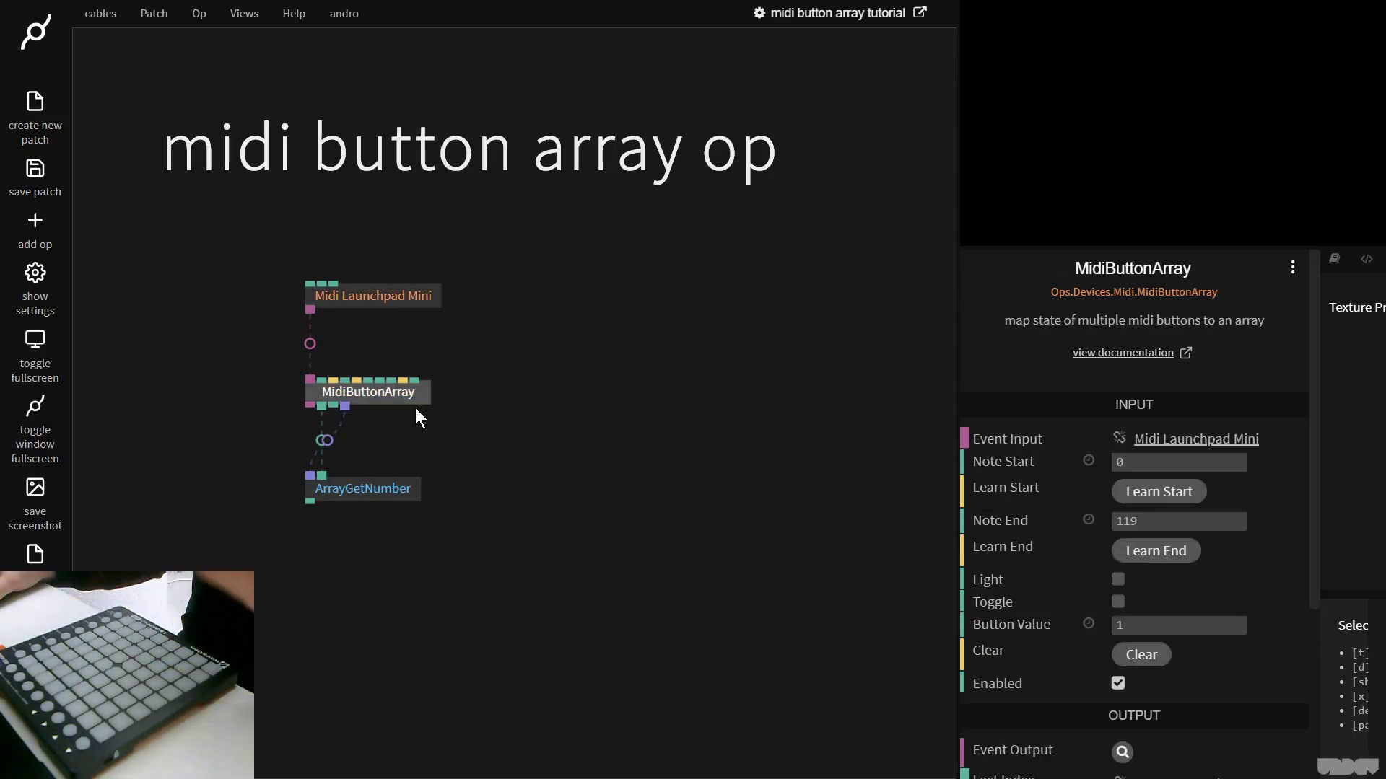
{"action": "left_click", "coordinate": [537, 448]}
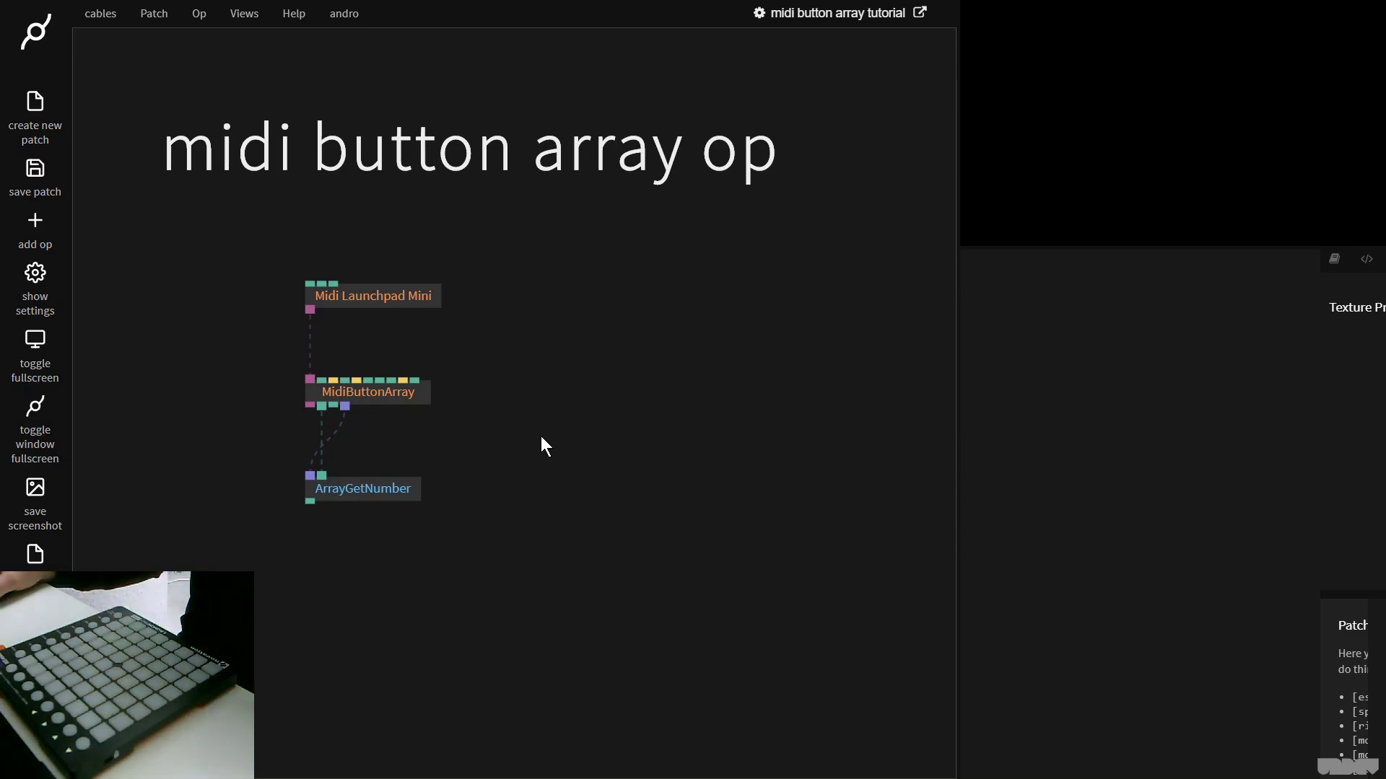
Step: Add a MainLoop op to the patch via the 'mainlo' search
{"action": "key", "text": "Escape"}
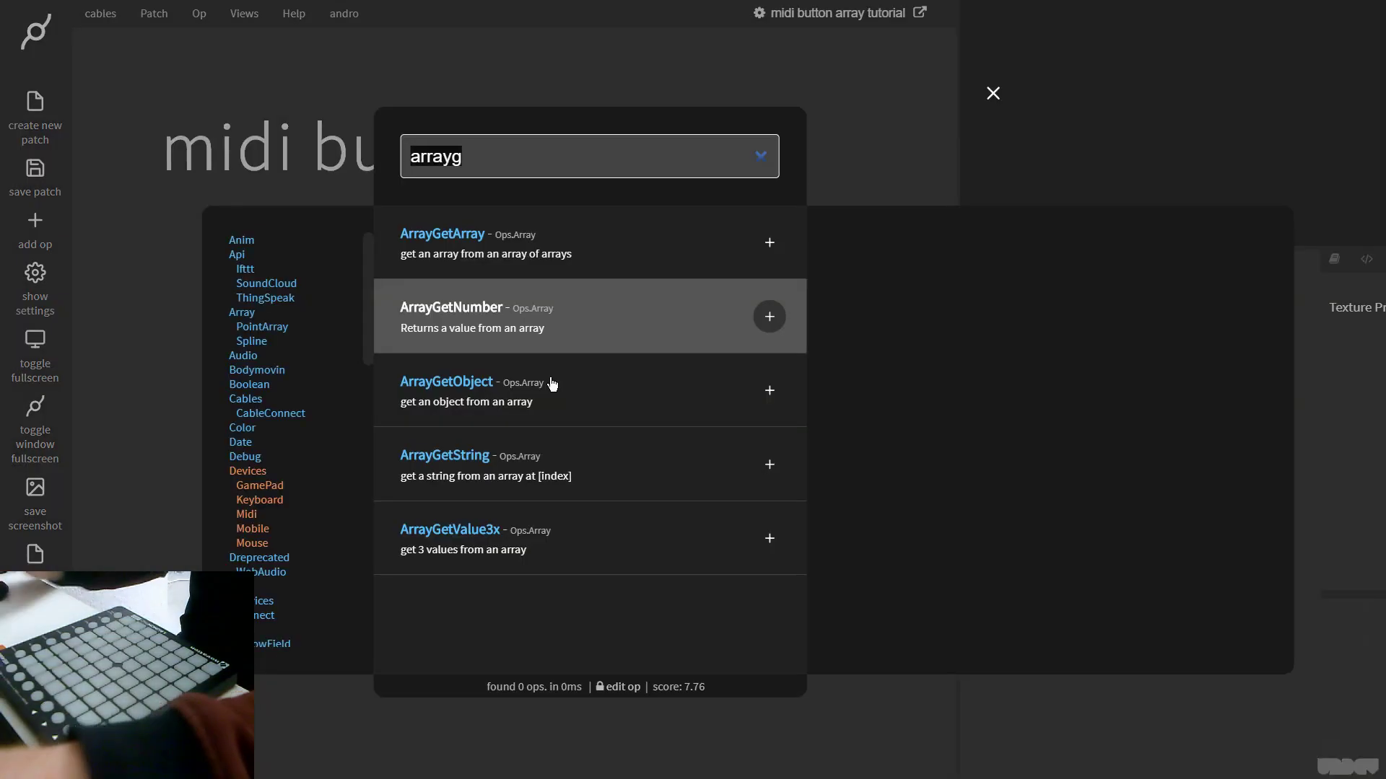
{"action": "type", "text": "mainlo"}
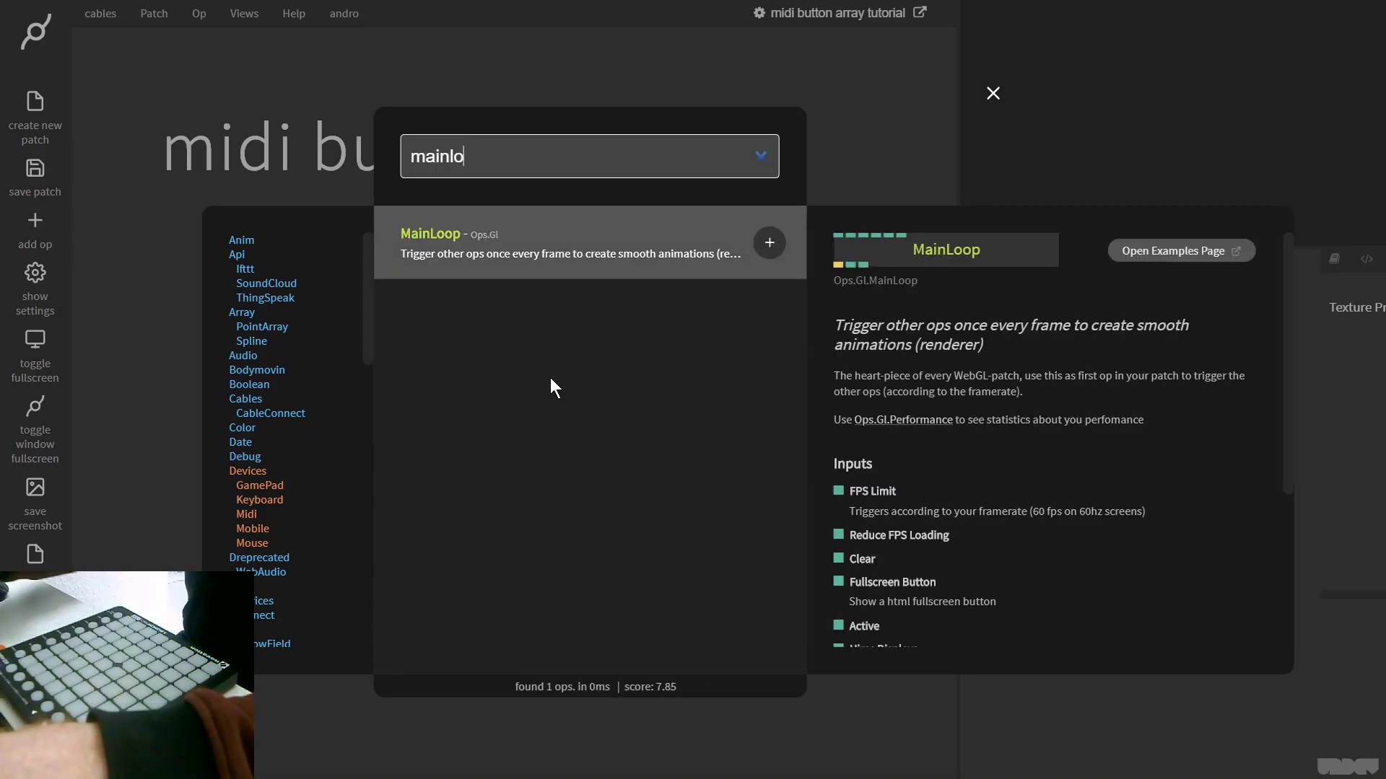
{"action": "key", "text": "Return"}
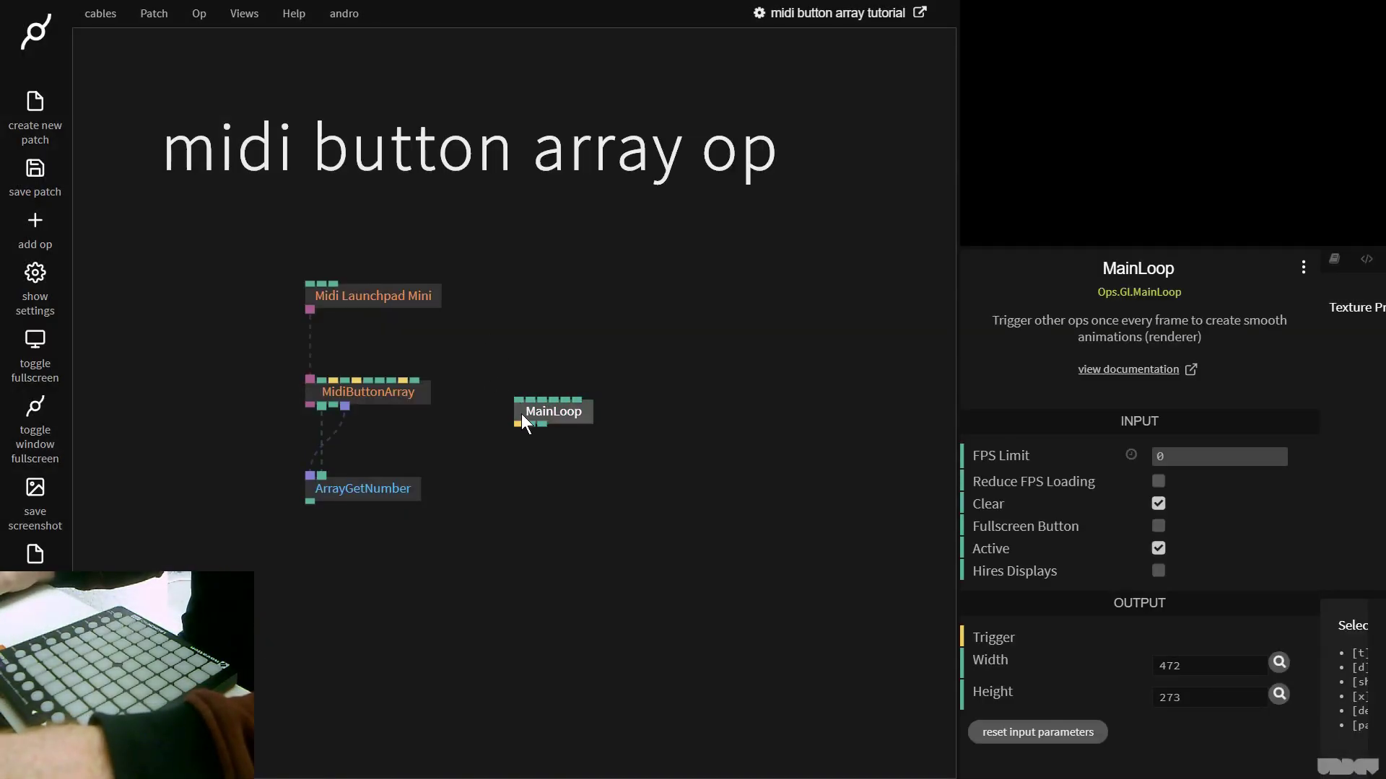
Step: Add an ArrayIterator triggered by MainLoop and feed it MidiButtonArray's button array
{"action": "left_click_drag", "start_coordinate": [516, 423], "coordinate": [526, 482]}
{"action": "type", "text": "arra"}
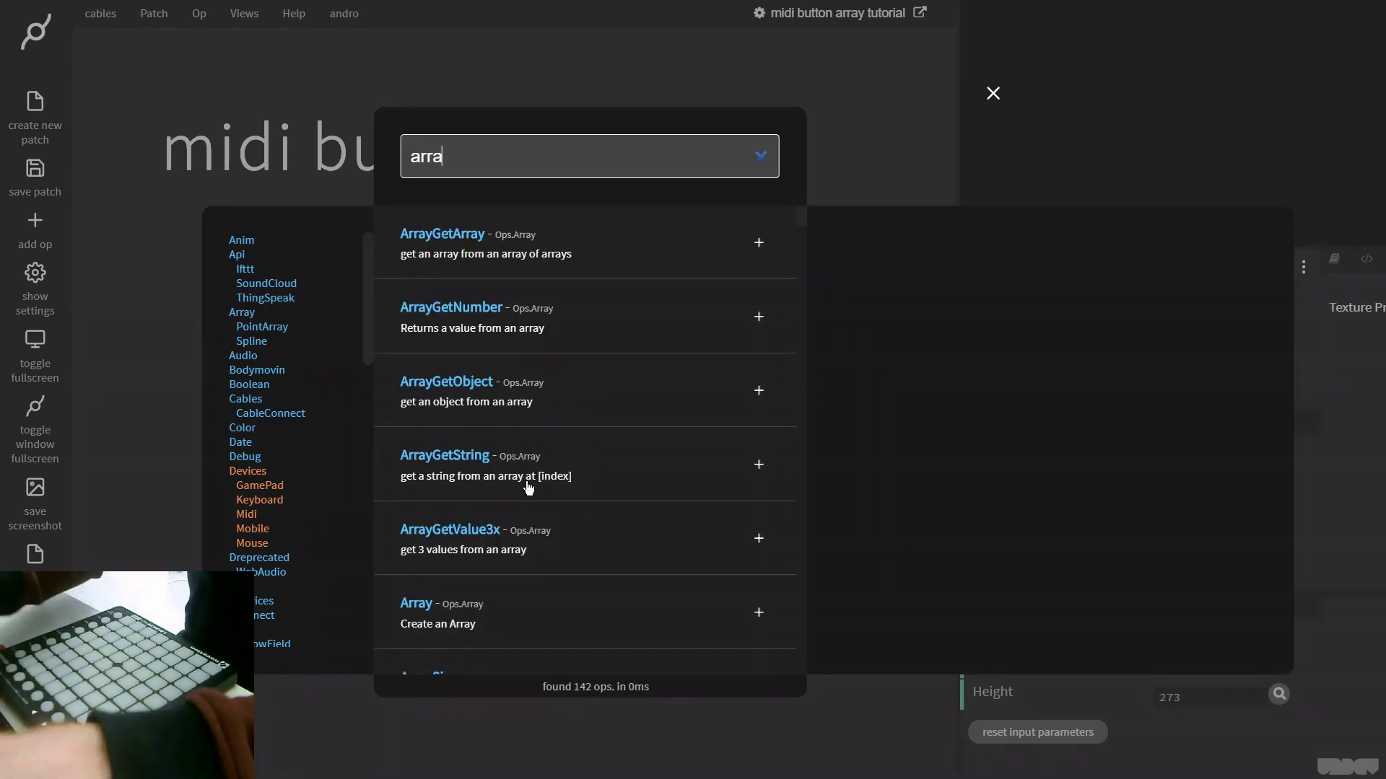
{"action": "type", "text": "yi"}
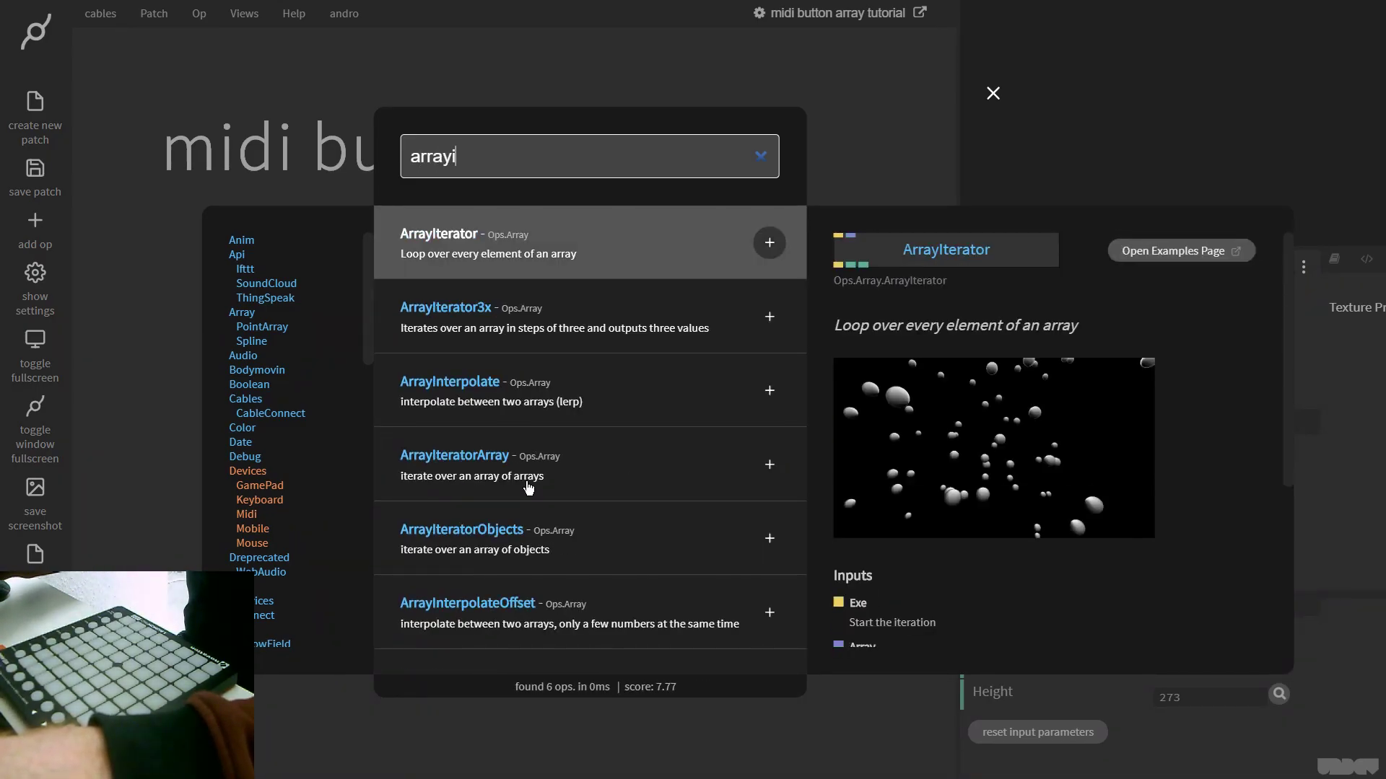
{"action": "key", "text": "Return"}
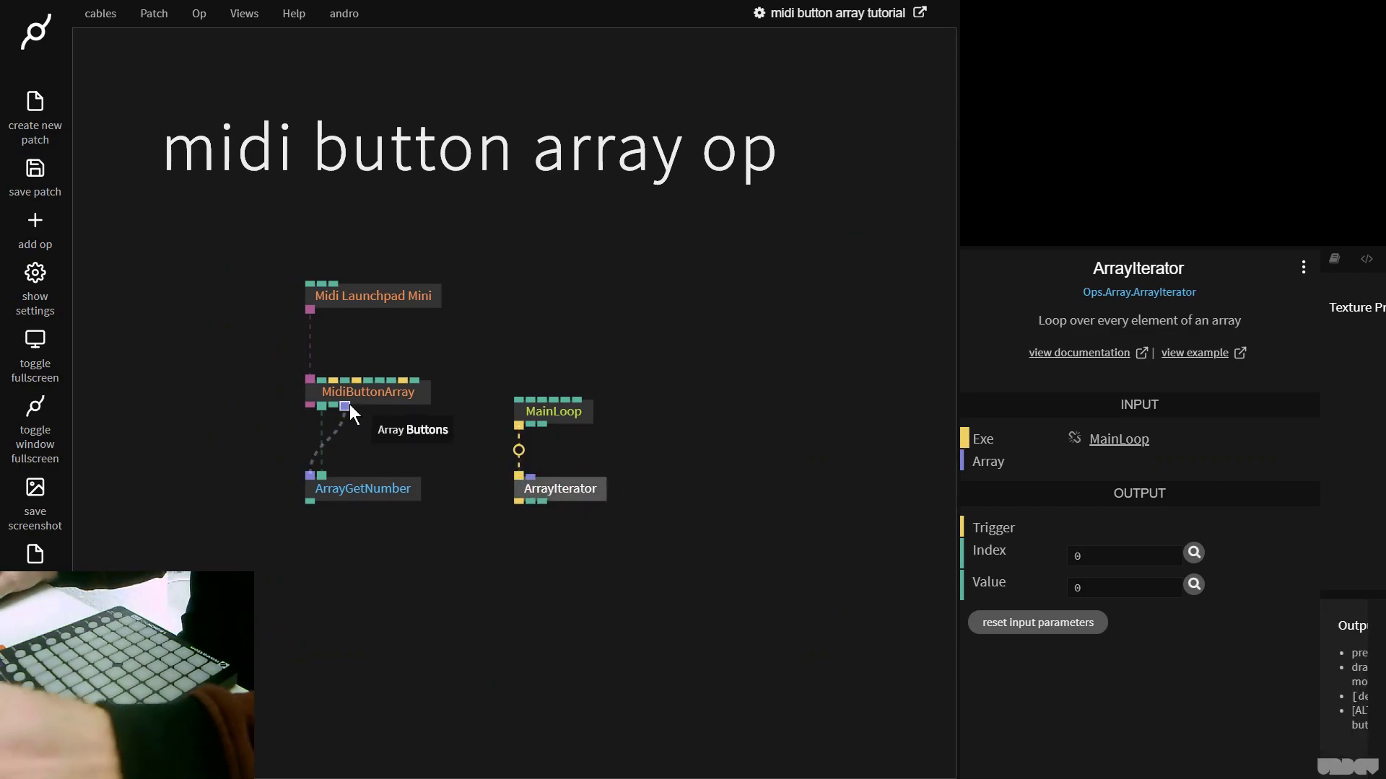
{"action": "left_click_drag", "start_coordinate": [348, 406], "coordinate": [529, 475]}
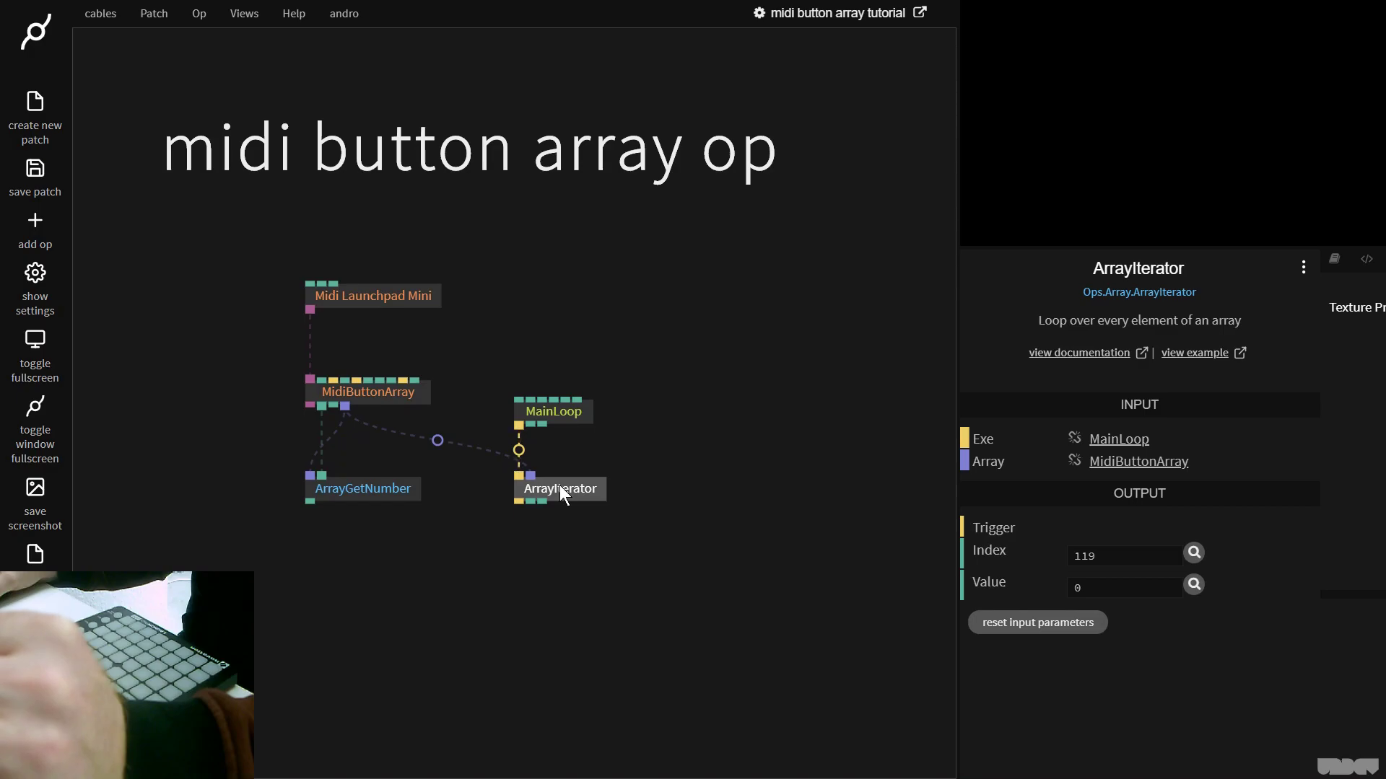
Step: Add a ValueRouter fed by ArrayIterator's Index output and nudge it slightly right
{"action": "mouse_move", "coordinate": [534, 502]}
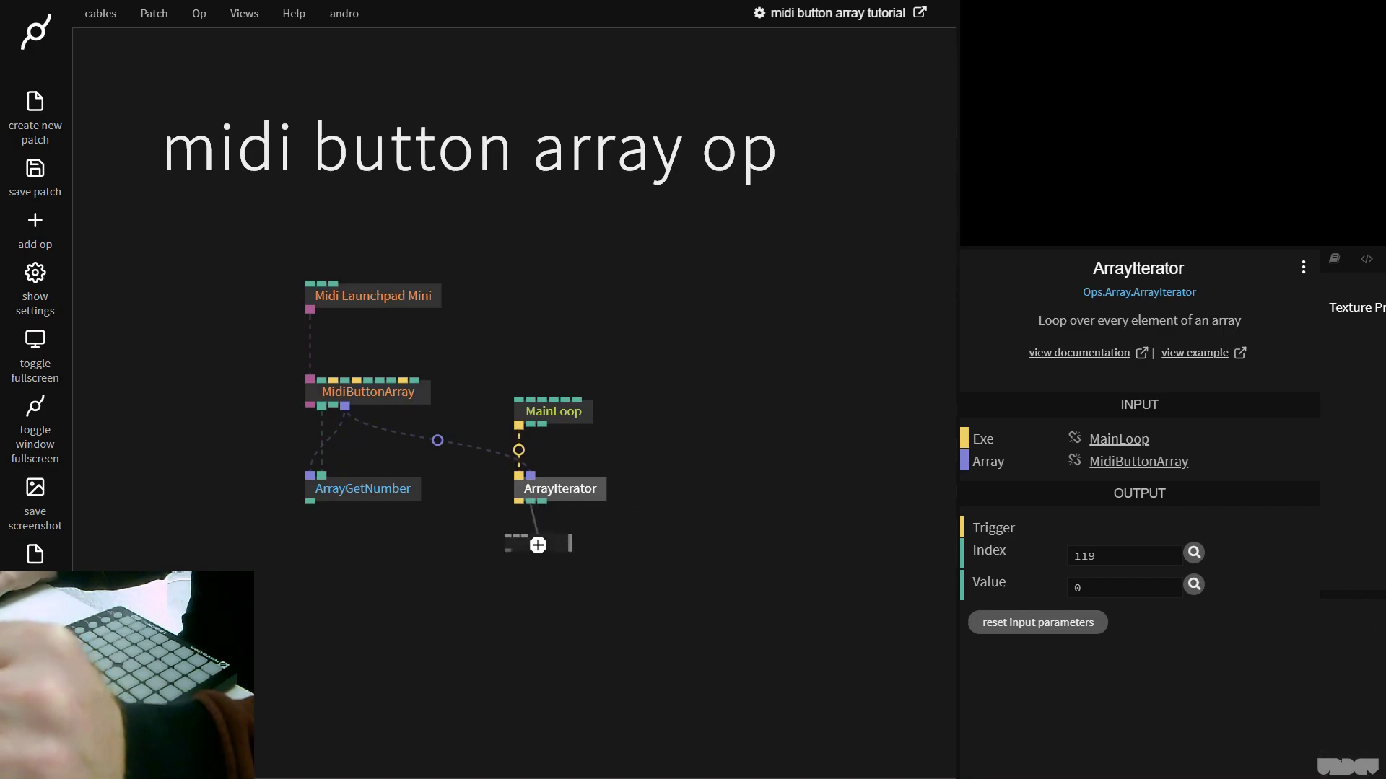
{"action": "left_click", "coordinate": [537, 545]}
{"action": "type", "text": "value"}
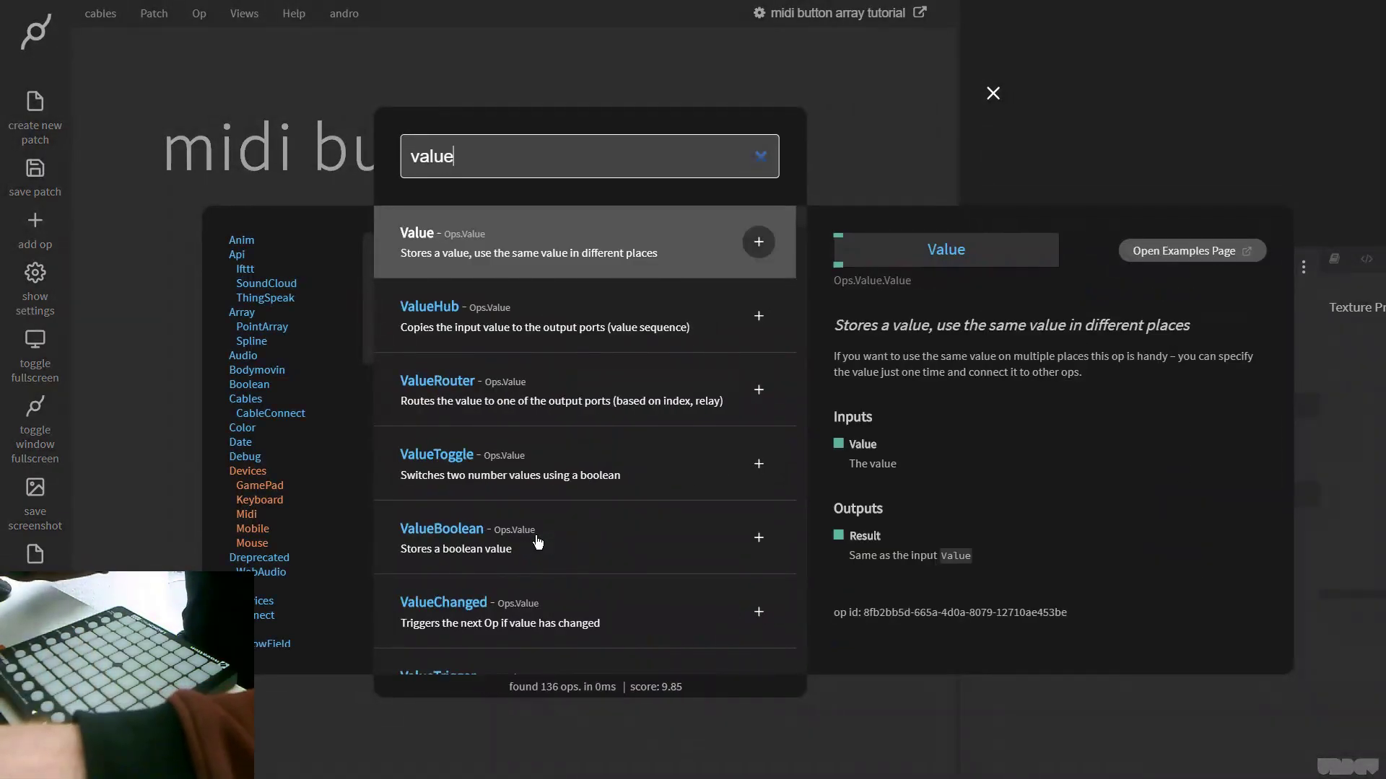
{"action": "type", "text": "r"}
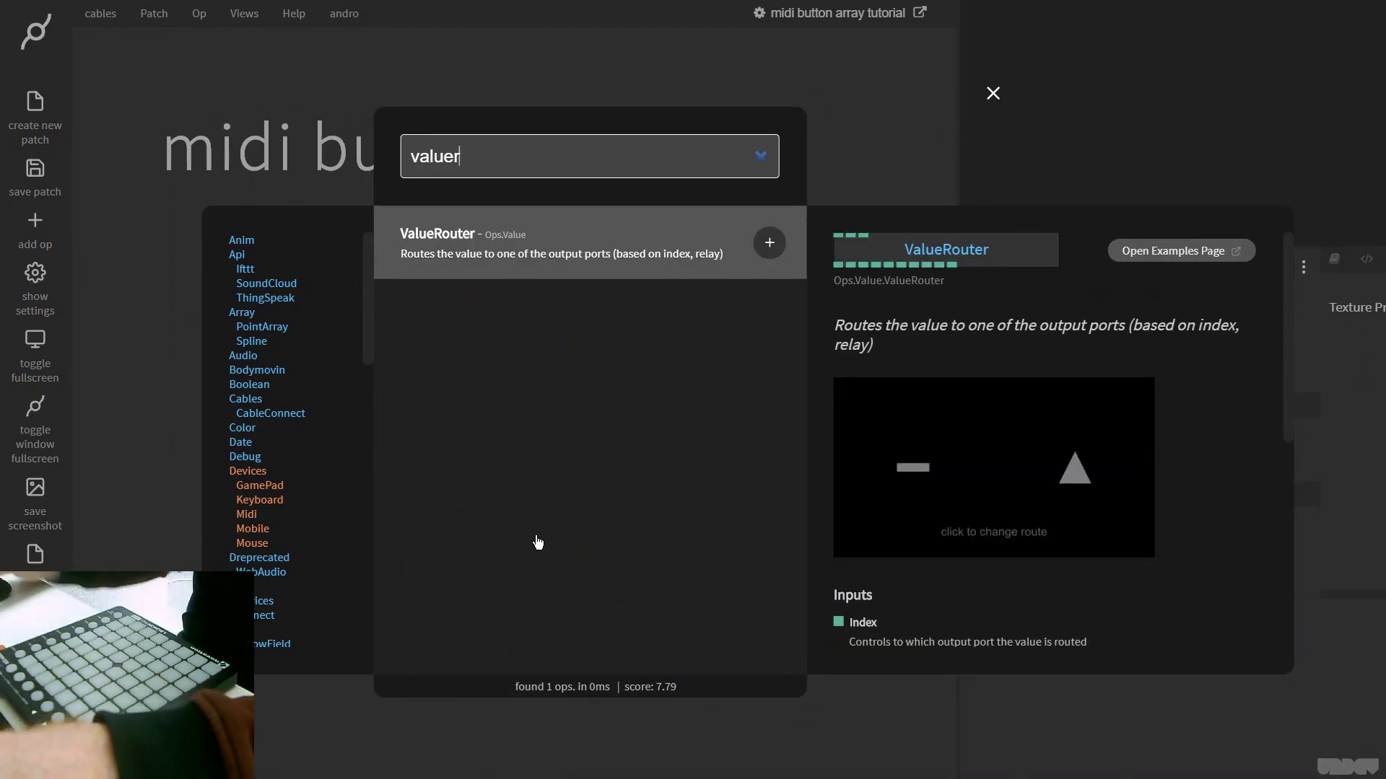
{"action": "key", "text": "Return"}
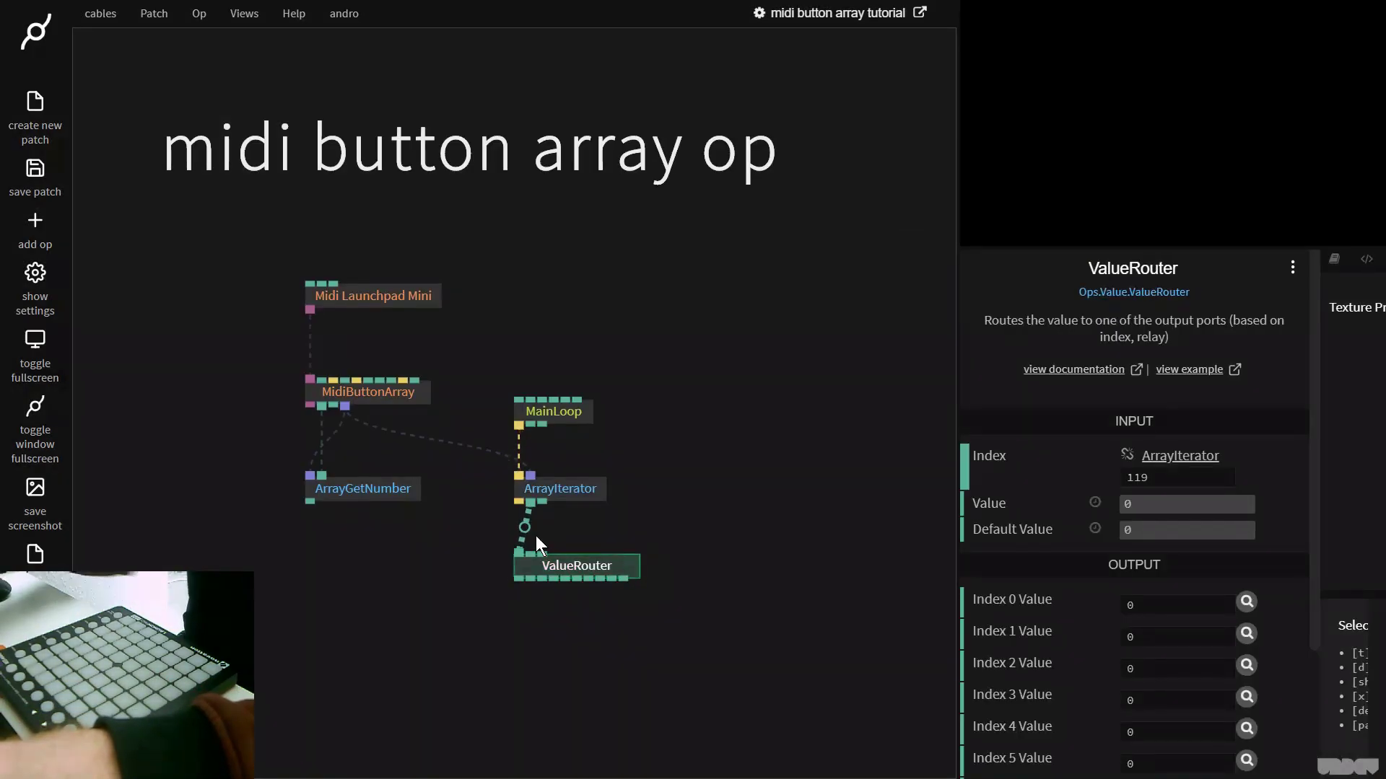
{"action": "left_click_drag", "start_coordinate": [564, 563], "coordinate": [570, 564]}
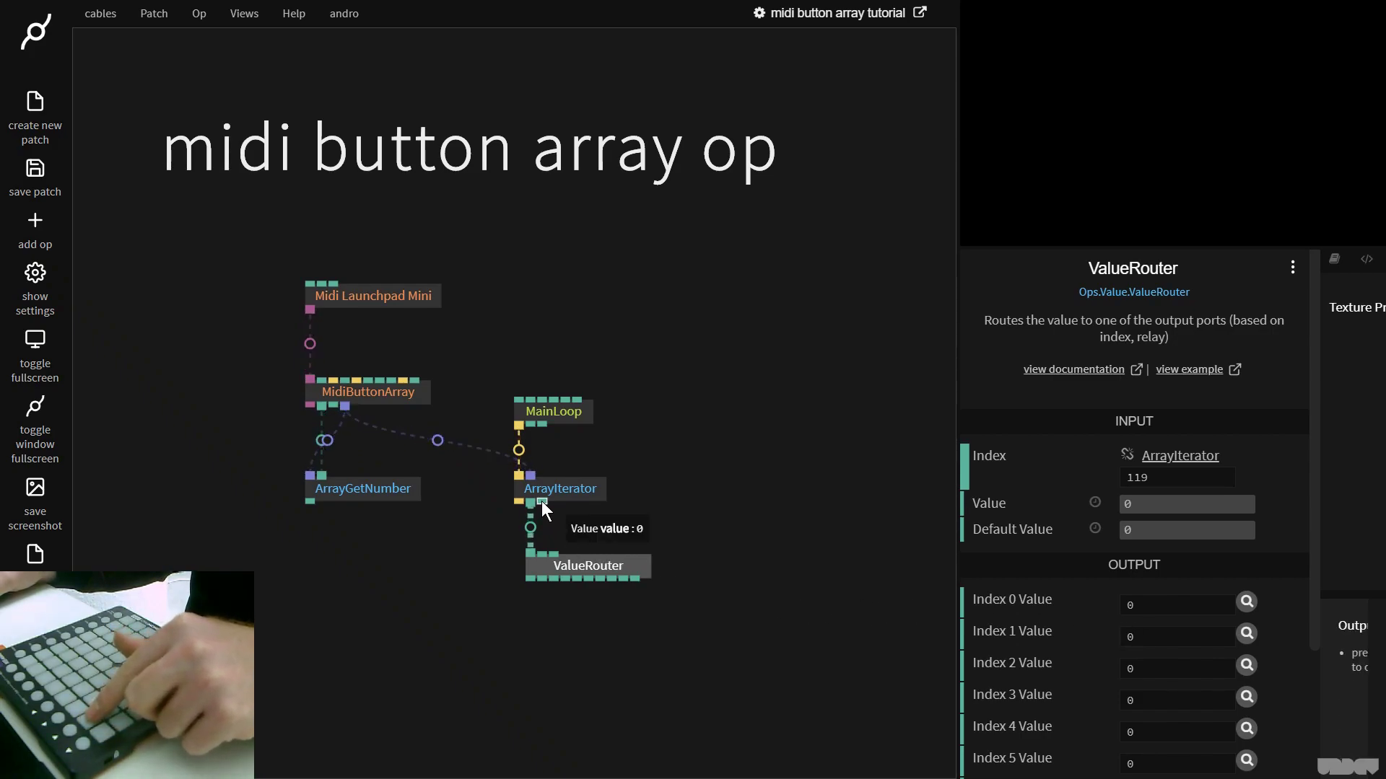
Step: Cable ArrayIterator's Value output into ValueRouter's Value input and check its outputs
{"action": "left_click_drag", "start_coordinate": [542, 501], "coordinate": [542, 554]}
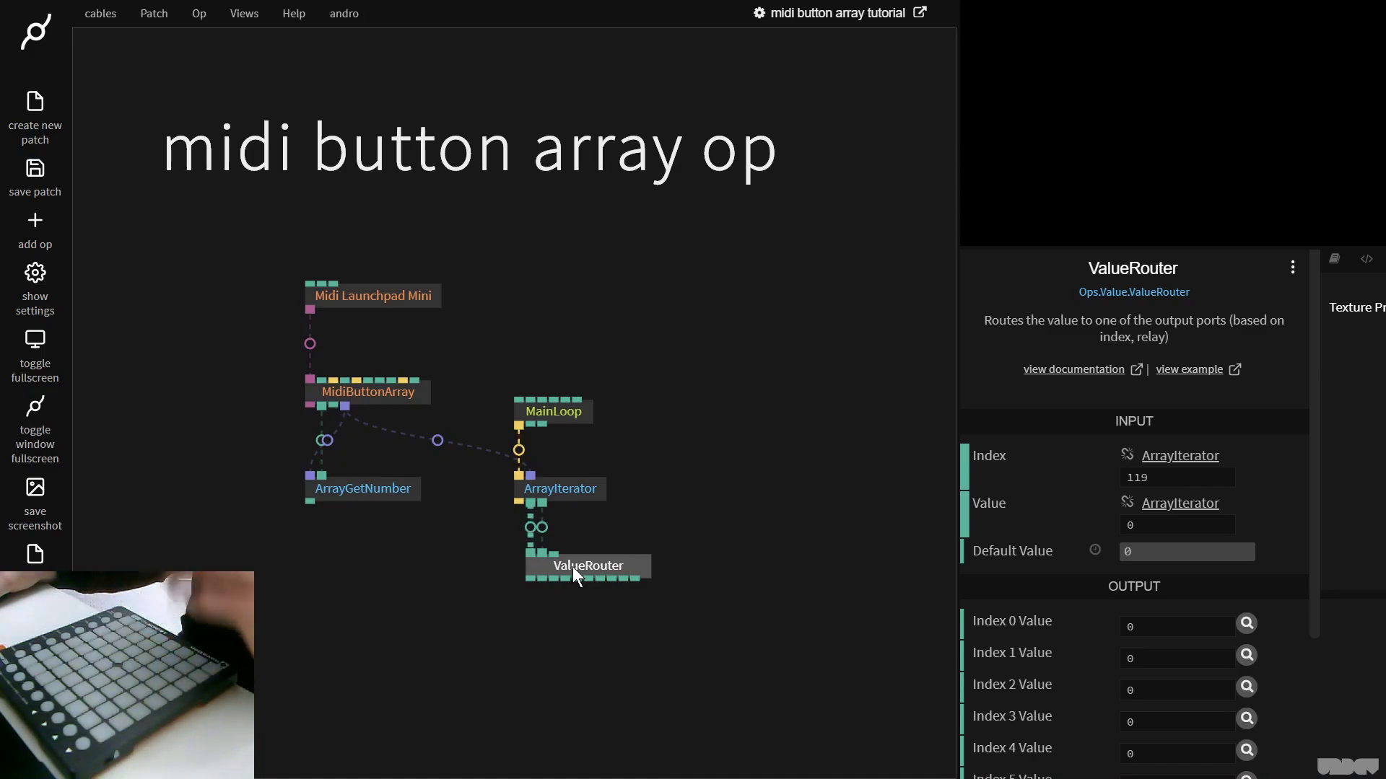
{"action": "scroll", "coordinate": [1061, 668], "scroll_direction": "down", "scroll_amount": 3}
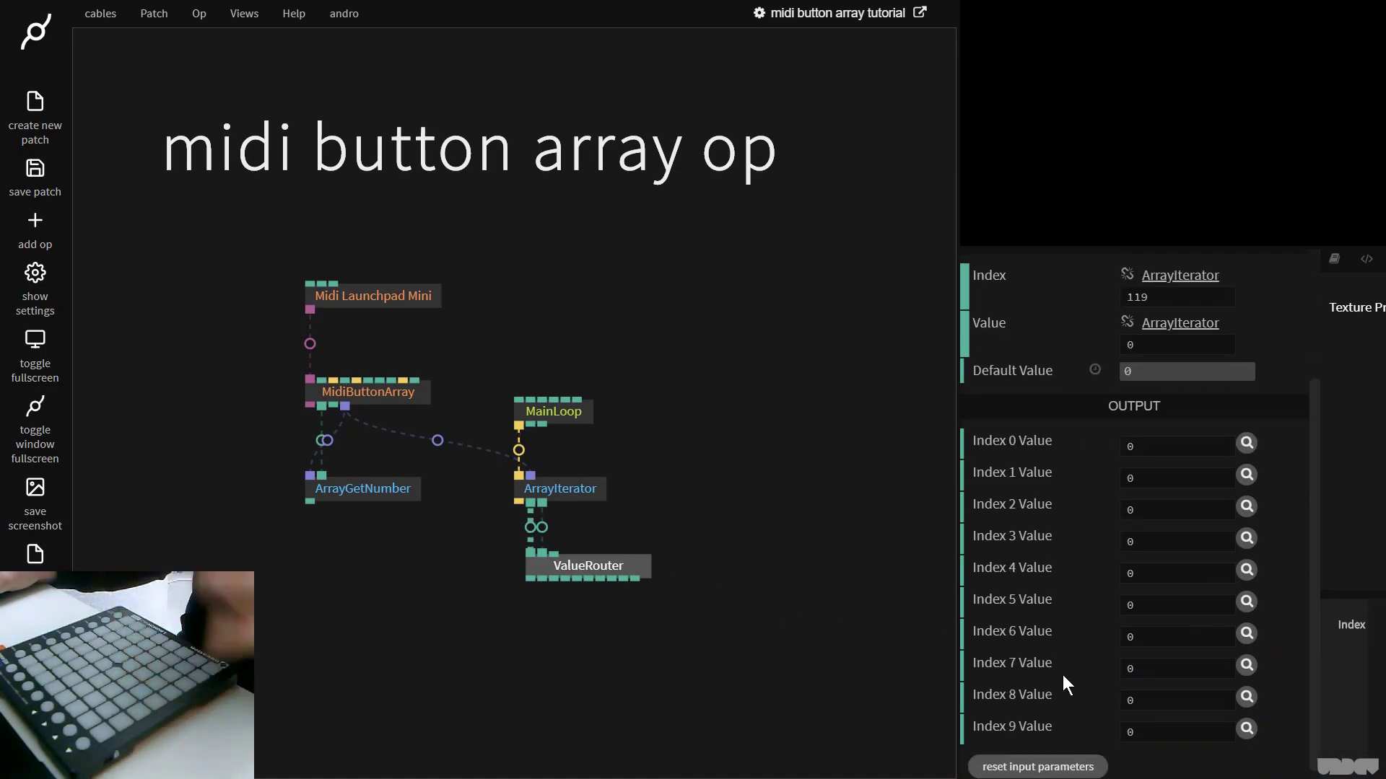
{"action": "scroll", "coordinate": [1063, 674], "scroll_direction": "up", "scroll_amount": 3}
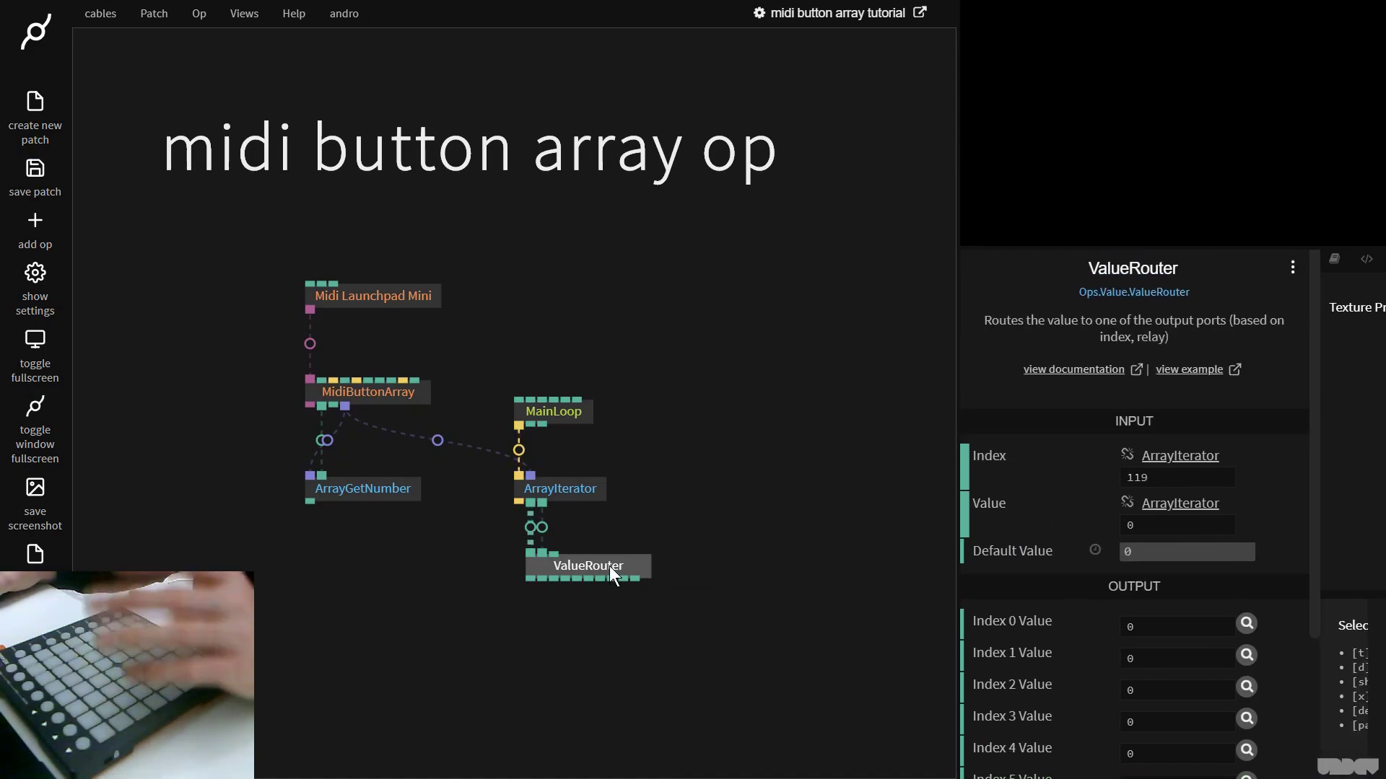